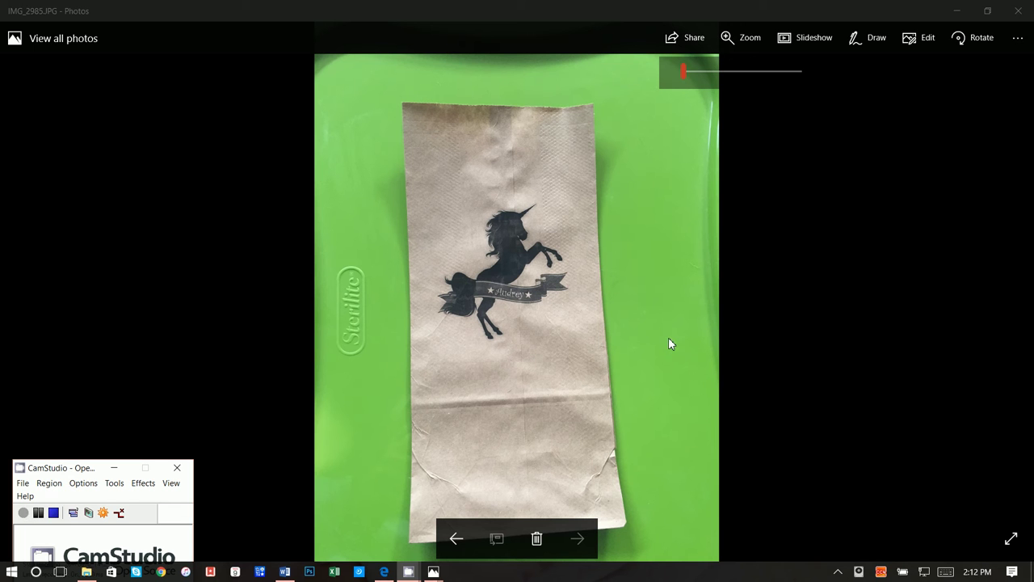
# Examine the printed unicorn silhouette and its name banner in the paper bag photo.
pyautogui.moveTo(684, 71); pyautogui.dragTo(718, 72)
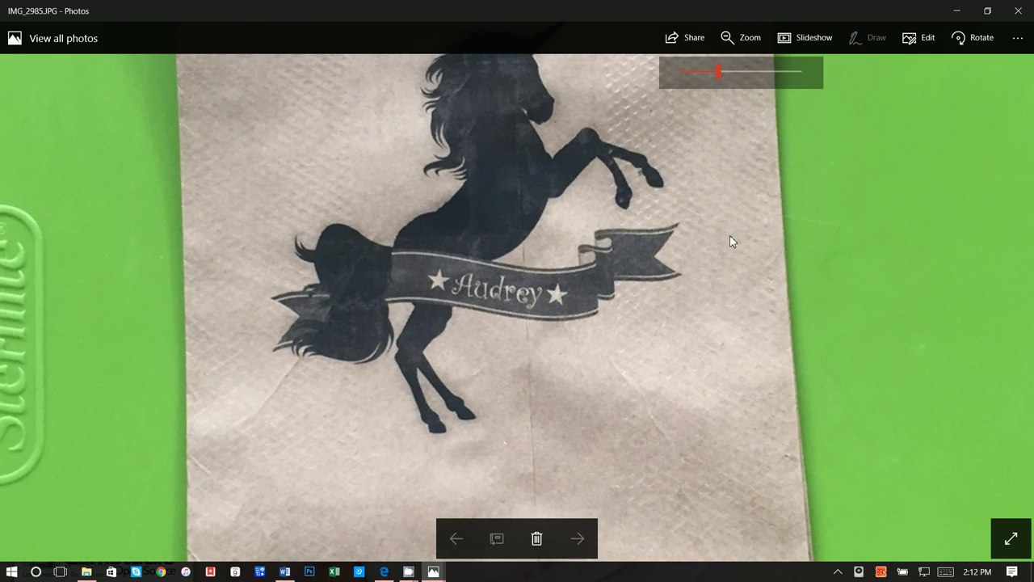
pyautogui.moveTo(730, 242); pyautogui.dragTo(730, 315)
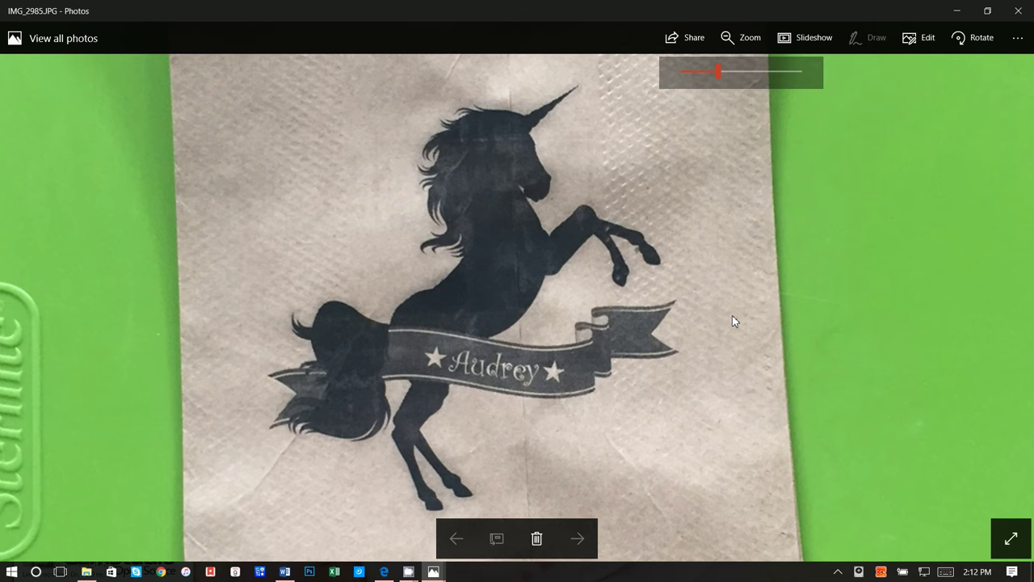
pyautogui.moveTo(718, 71); pyautogui.dragTo(698, 74)
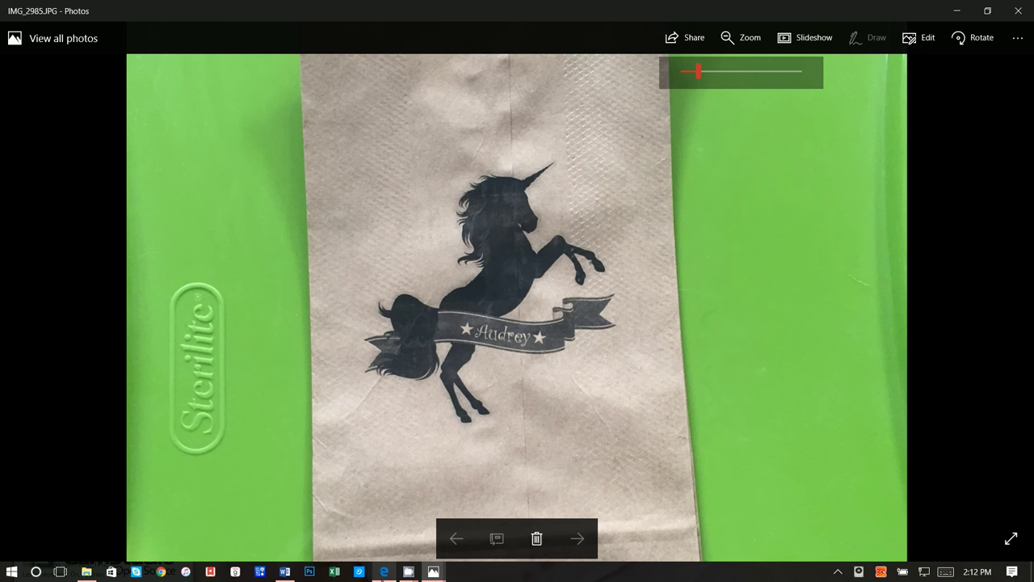
# Switch to Edge and look through the YouTube channel's MS Word tutorials, down to the video on searching and installing fonts.
pyautogui.click(384, 571)
pyautogui.scroll(-1, 485, 323)
pyautogui.scroll(-3, 484, 324)
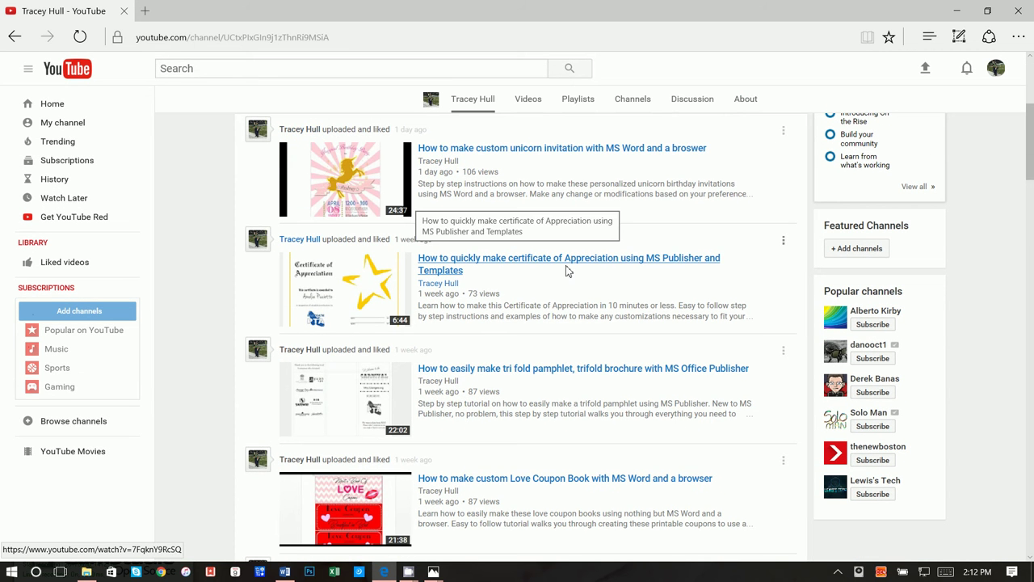
pyautogui.scroll(3, 553, 275)
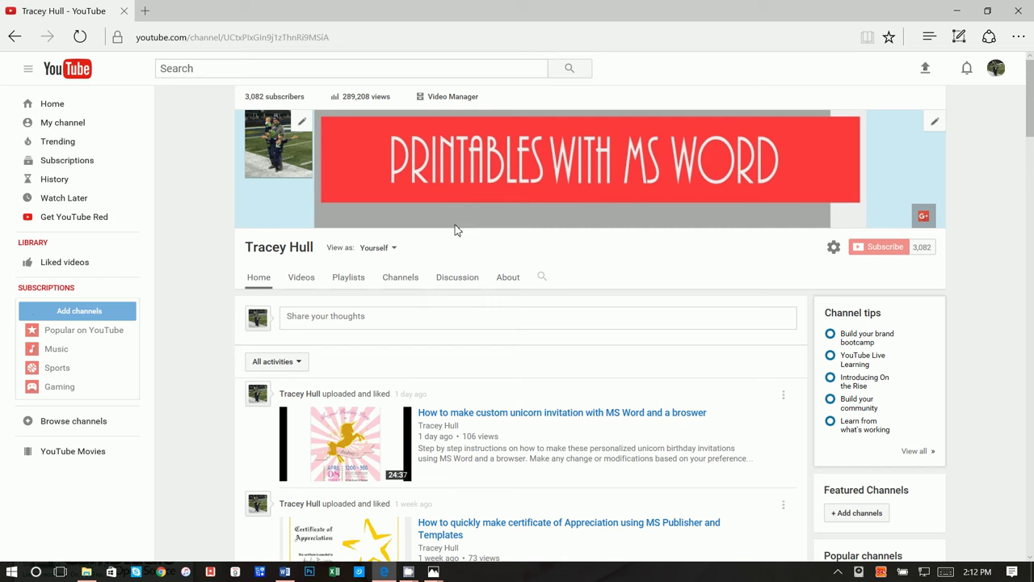
pyautogui.scroll(-3, 566, 355)
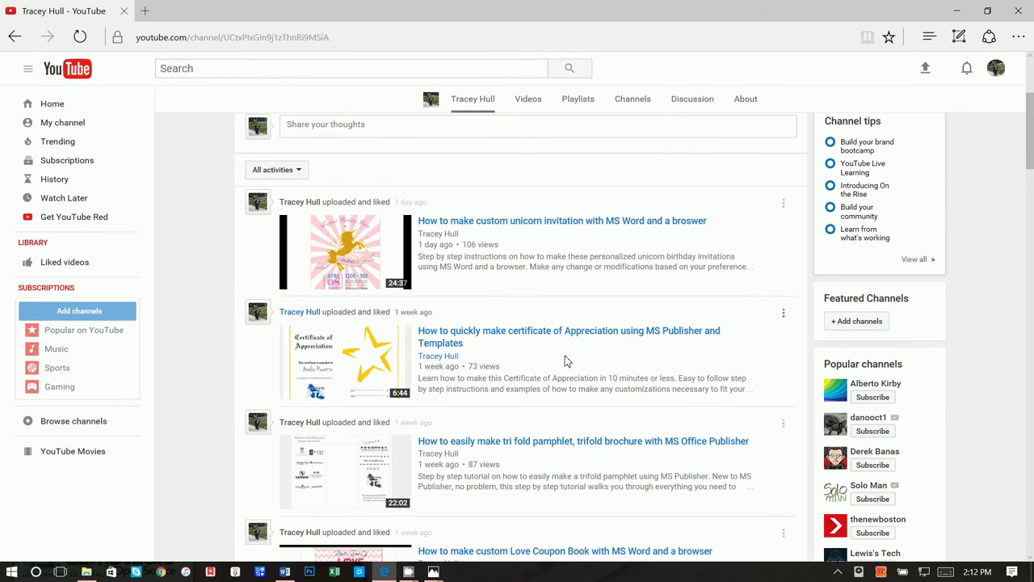
pyautogui.scroll(-6, 564, 363)
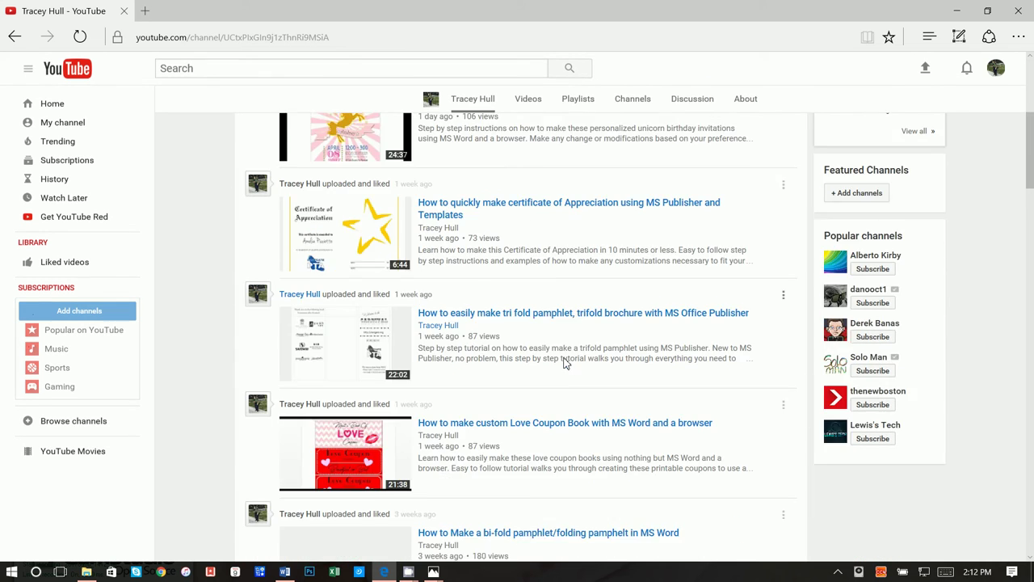
pyautogui.scroll(-1, 565, 362)
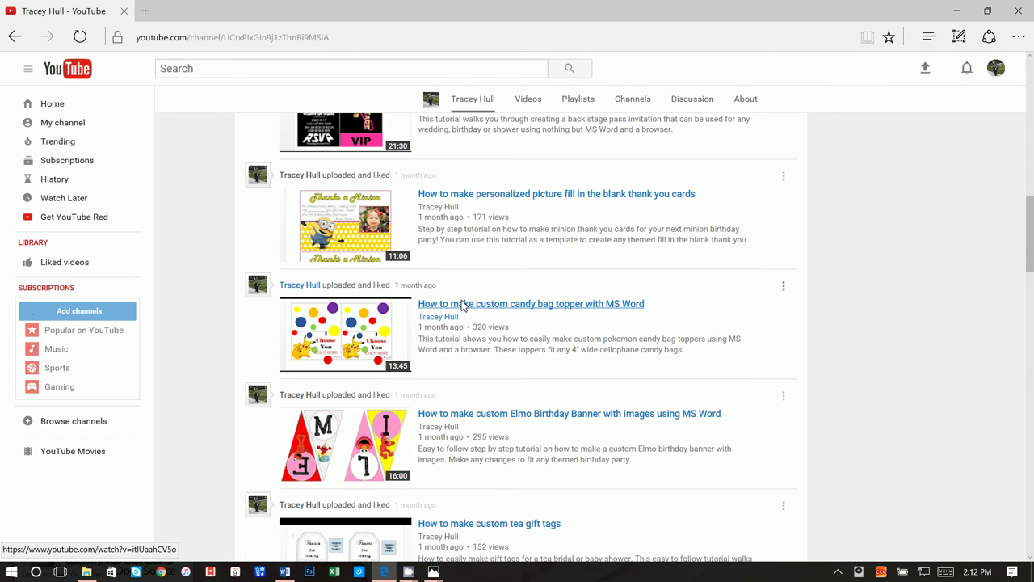
pyautogui.scroll(-2, 461, 301)
pyautogui.moveTo(461, 302); pyautogui.dragTo(469, 185)
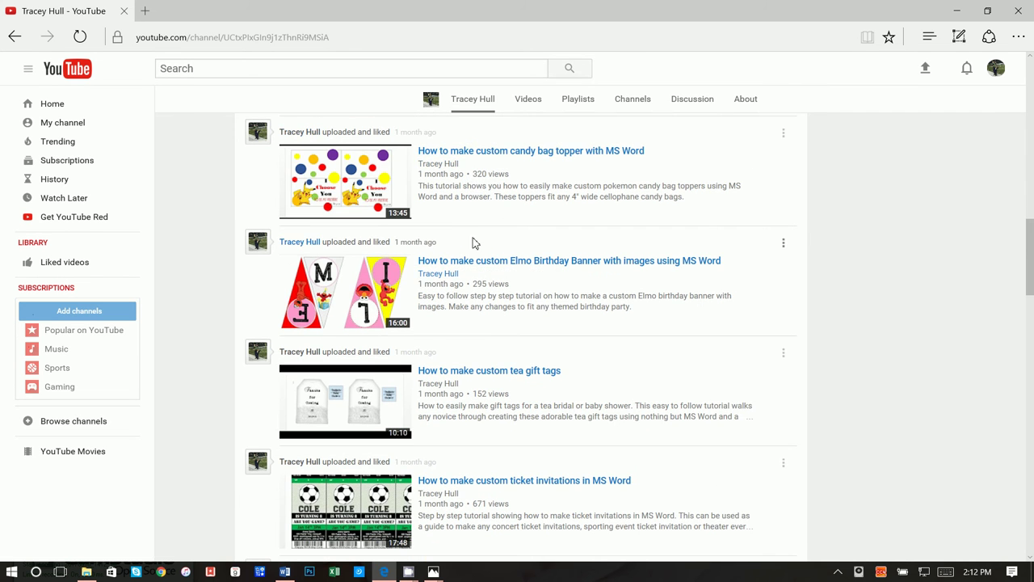
pyautogui.scroll(-15, 472, 299)
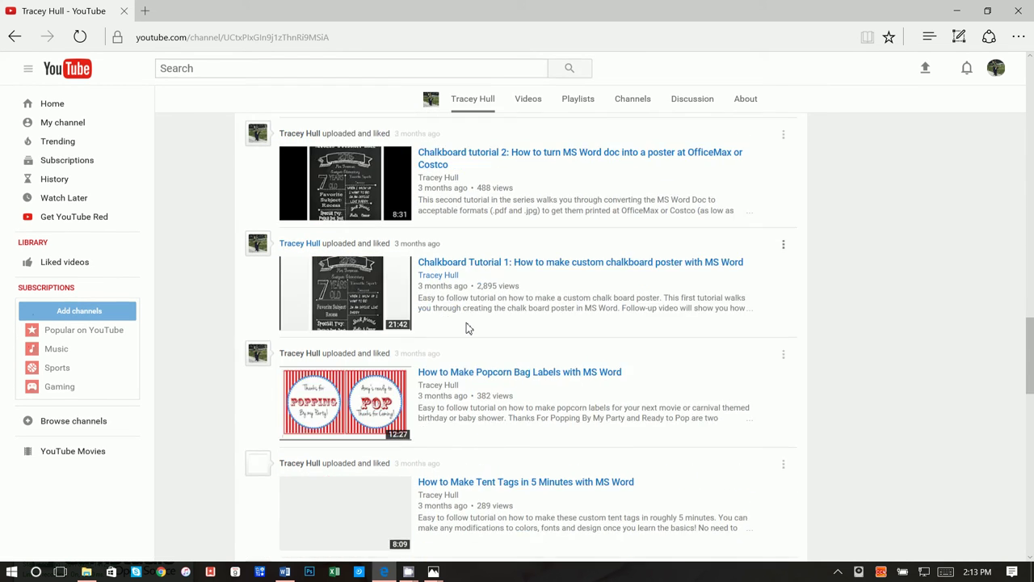
pyautogui.scroll(-10, 467, 329)
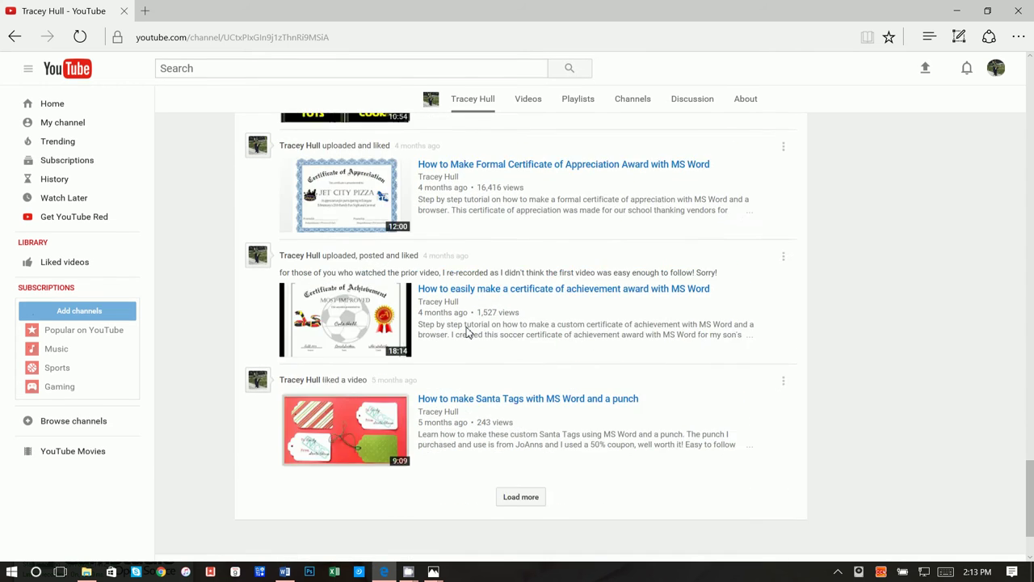
pyautogui.scroll(-6, 484, 323)
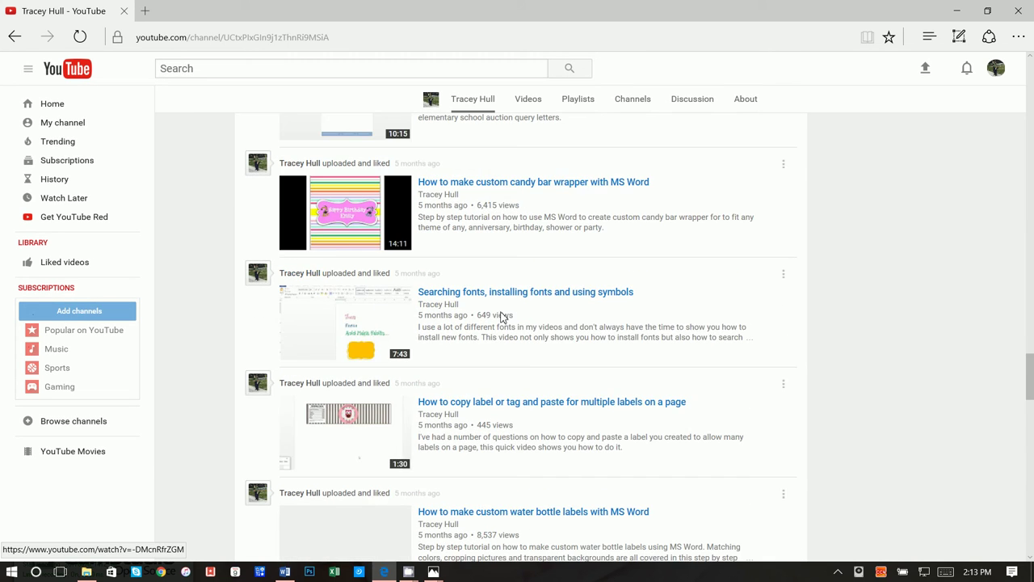
pyautogui.scroll(-2, 501, 315)
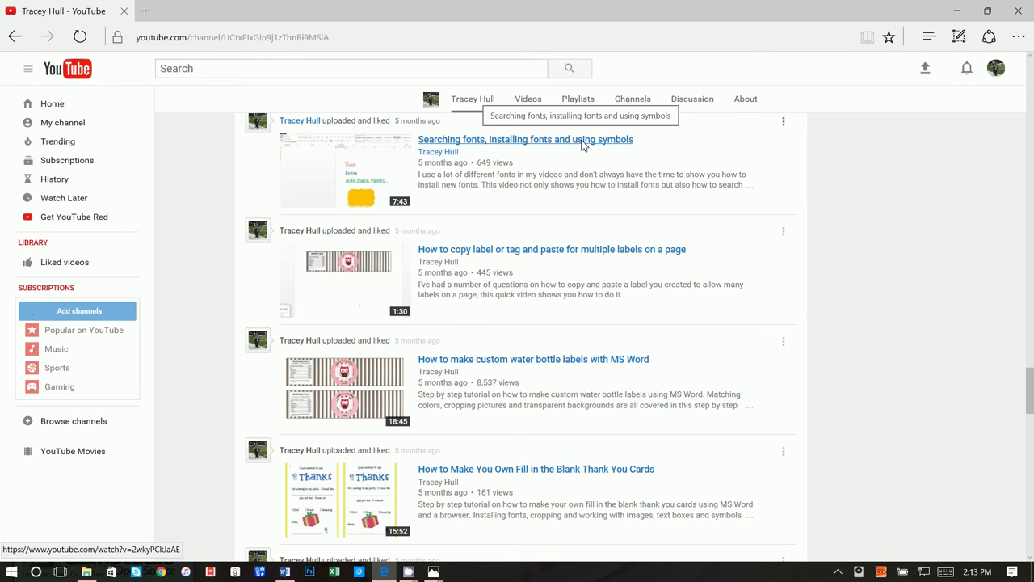
pyautogui.click(958, 8)
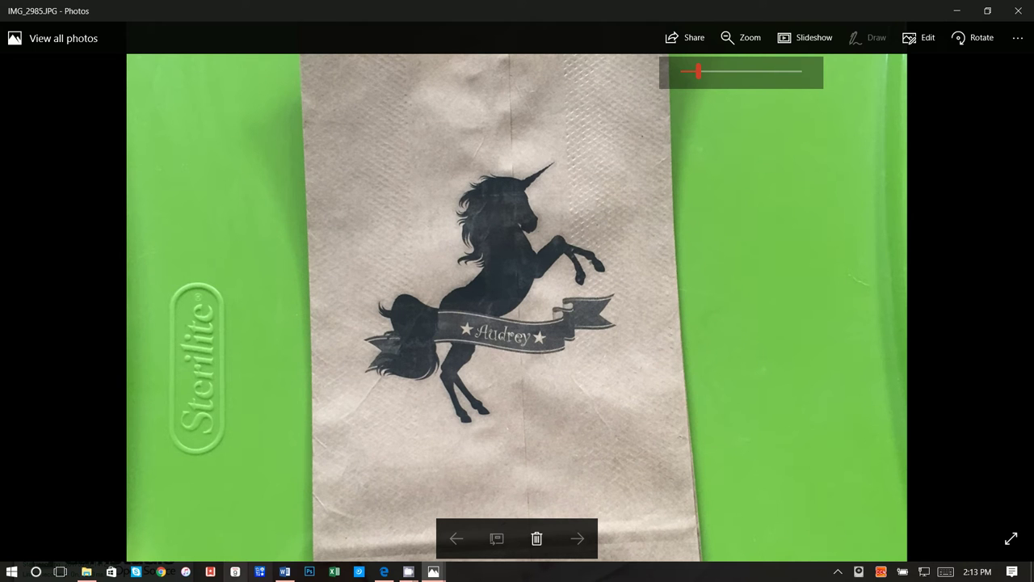
# Switch to Word, review the finished unicorn banner design, and create a new blank document.
pyautogui.click(285, 571)
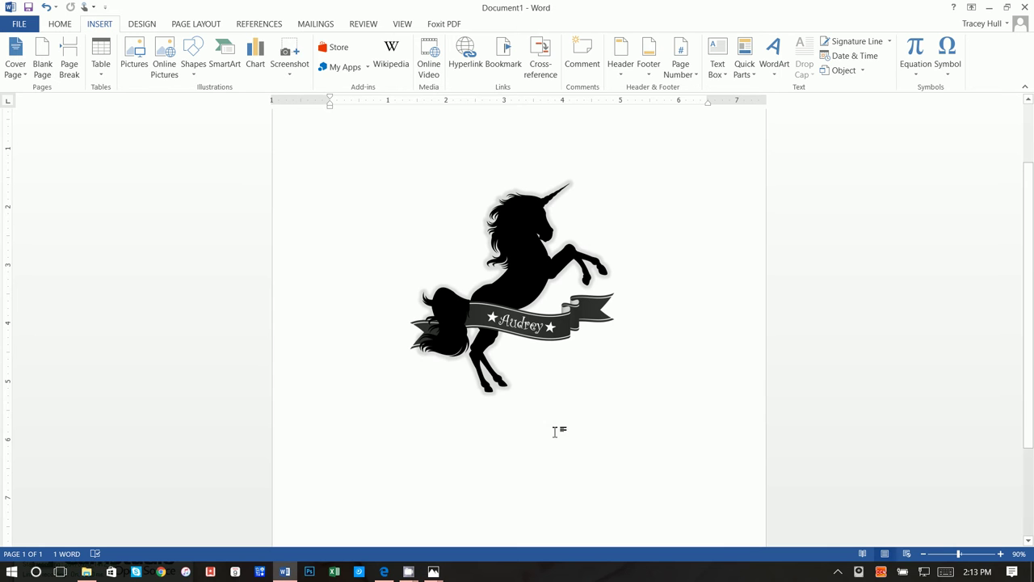
pyautogui.scroll(3, 606, 412)
pyautogui.scroll(-3, 778, 367)
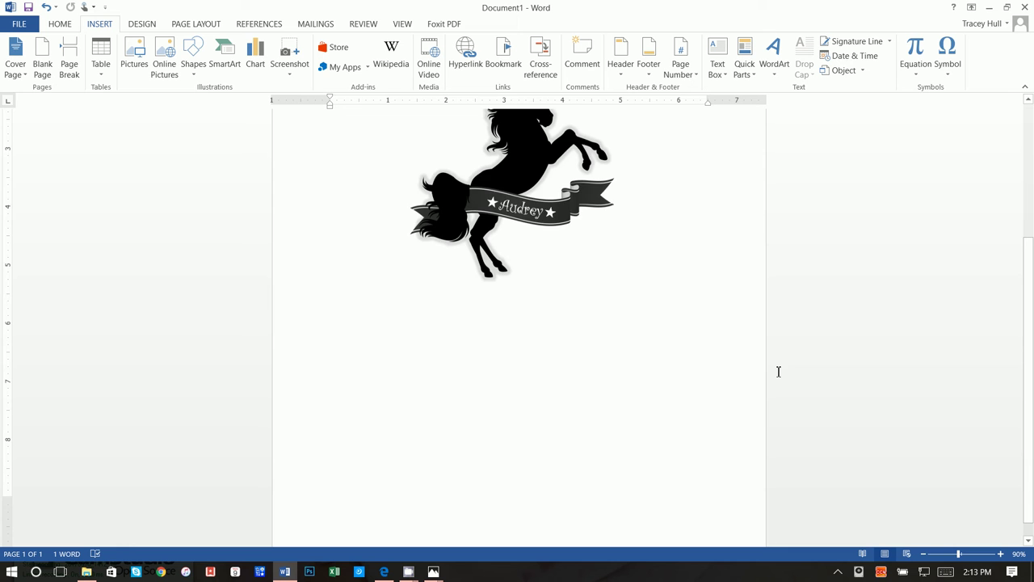
pyautogui.scroll(3, 778, 367)
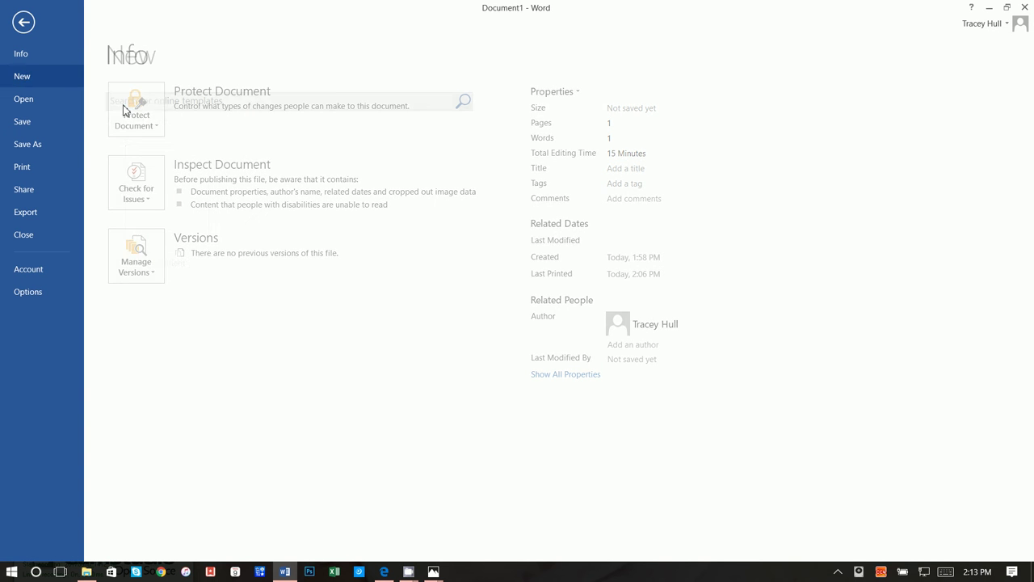
pyautogui.click(171, 185)
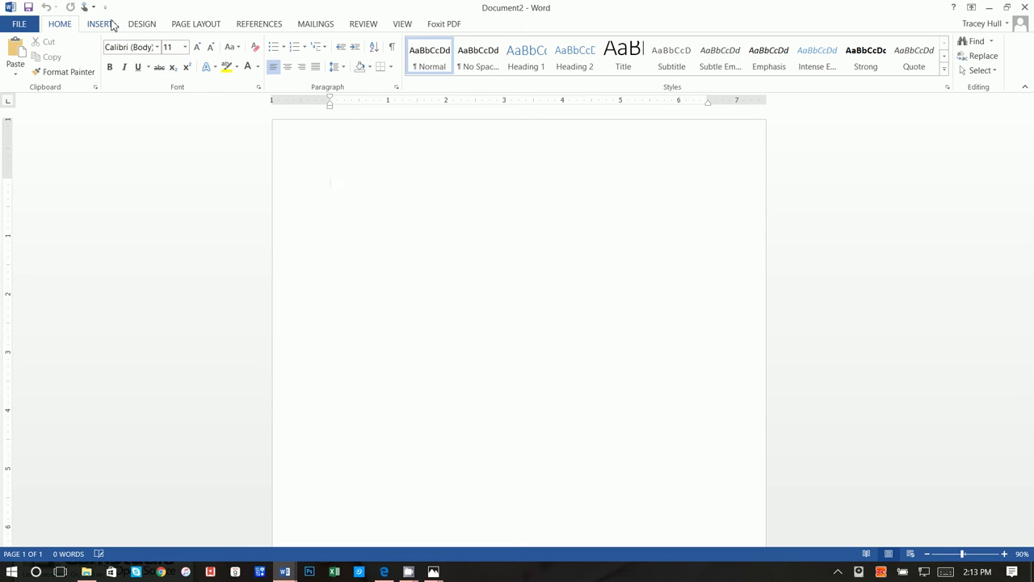
# Switch to Edge and open google.com in place of the YouTube channel page.
pyautogui.moveTo(383, 571)
pyautogui.click(397, 521)
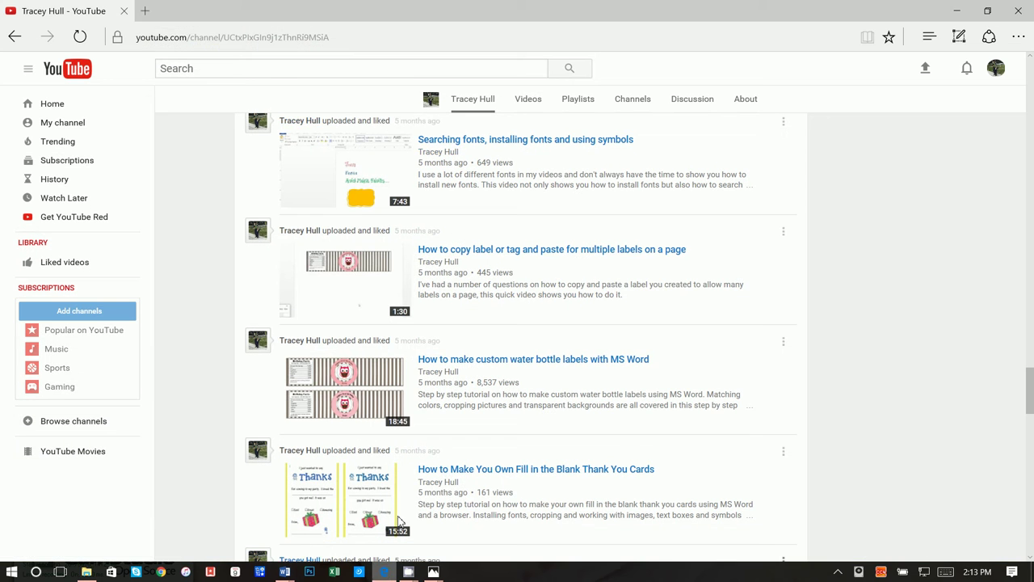
pyautogui.click(335, 38)
pyautogui.write('gogol')
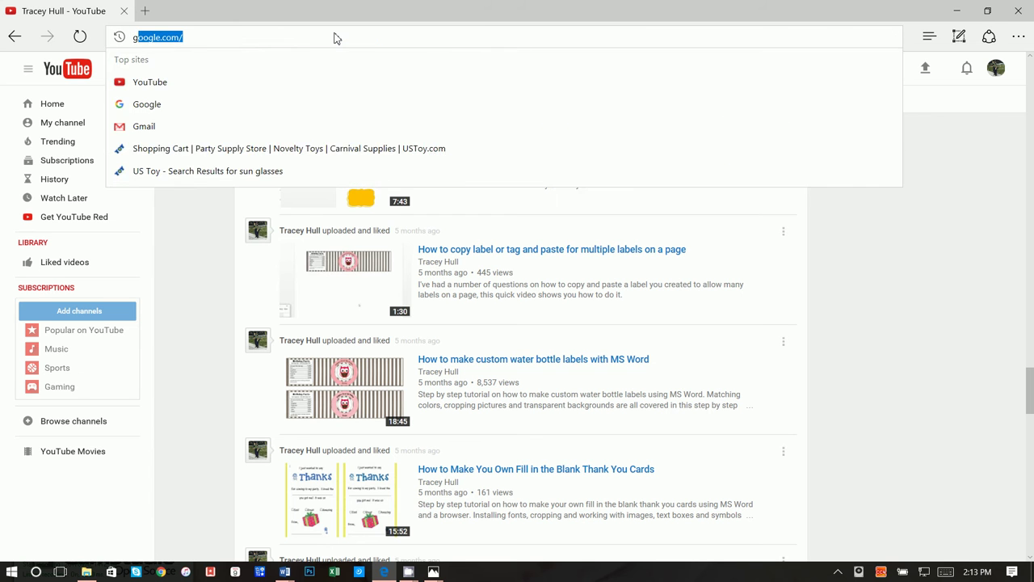
pyautogui.press('BackSpace')
pyautogui.press('BackSpace')
pyautogui.press('BackSpace')
pyautogui.write('o')
pyautogui.press('Return')
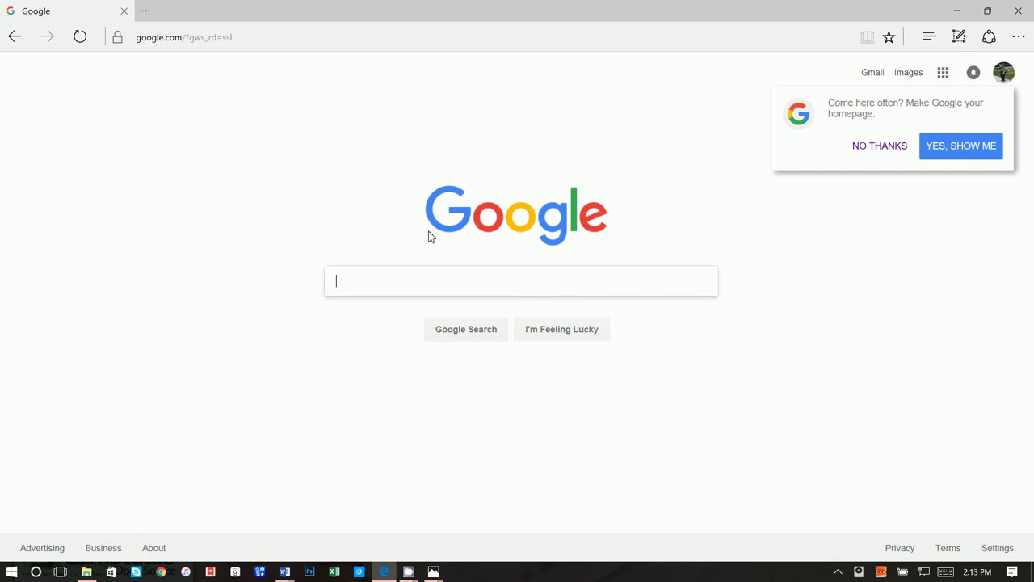
# Search Google for "unicorn silhouette" and show the image results.
pyautogui.write('uni')
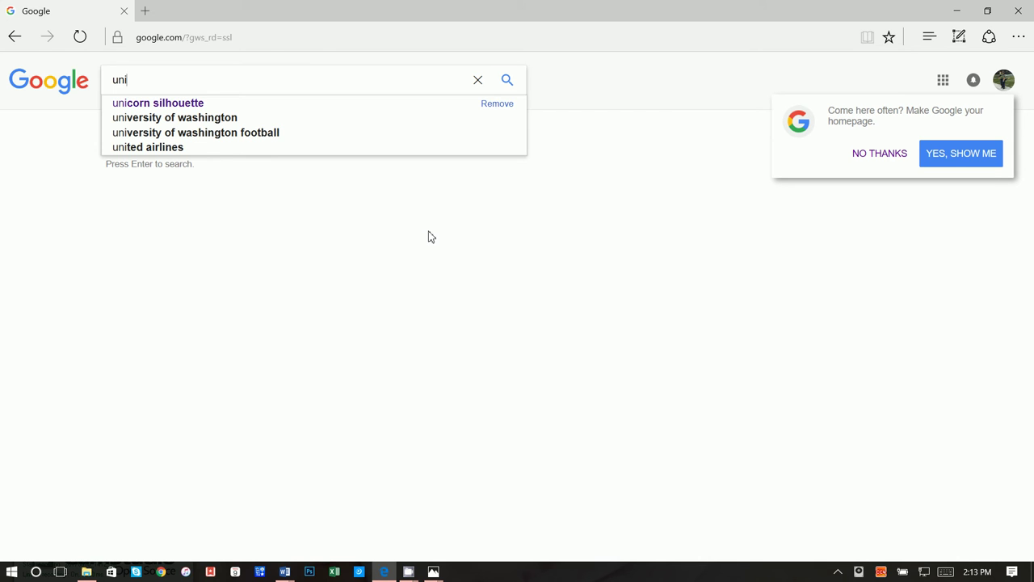
pyautogui.press('Down')
pyautogui.press('Return')
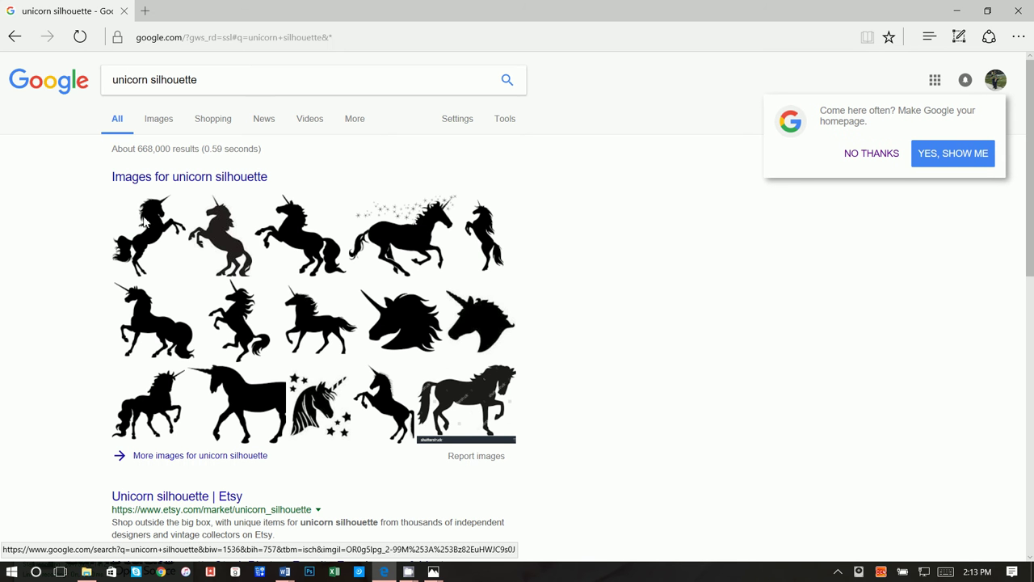
pyautogui.click(158, 120)
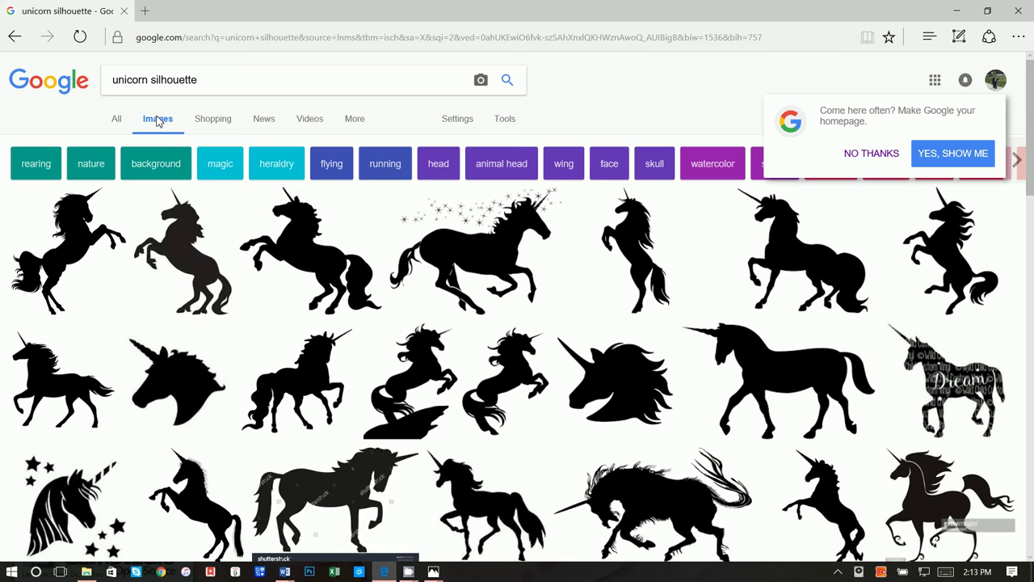
# Save the ClipartFest rearing unicorn silhouette with the checkered background as a PNG named unicorn in the Paperbag folder.
pyautogui.click(117, 238)
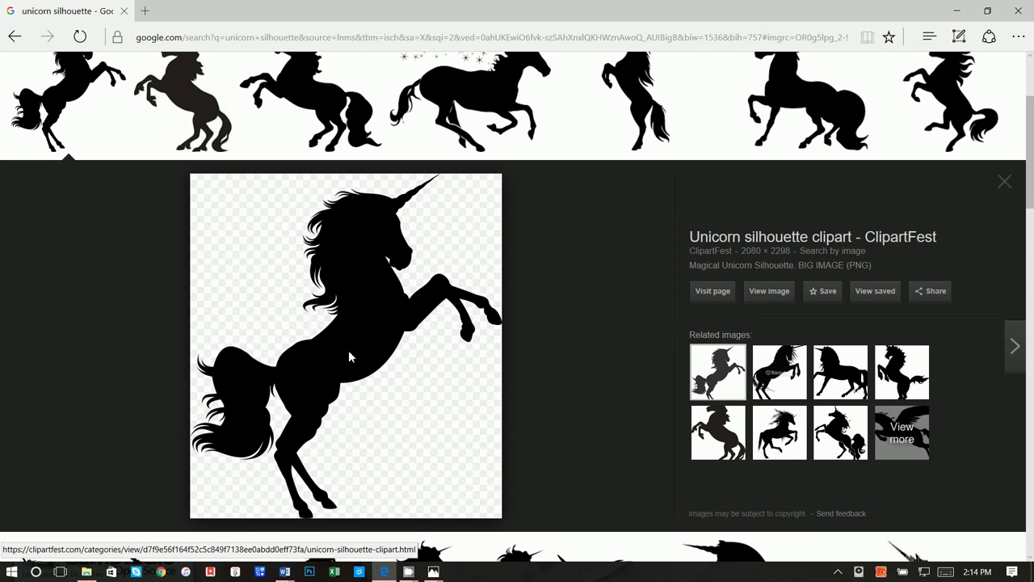
pyautogui.click(899, 370)
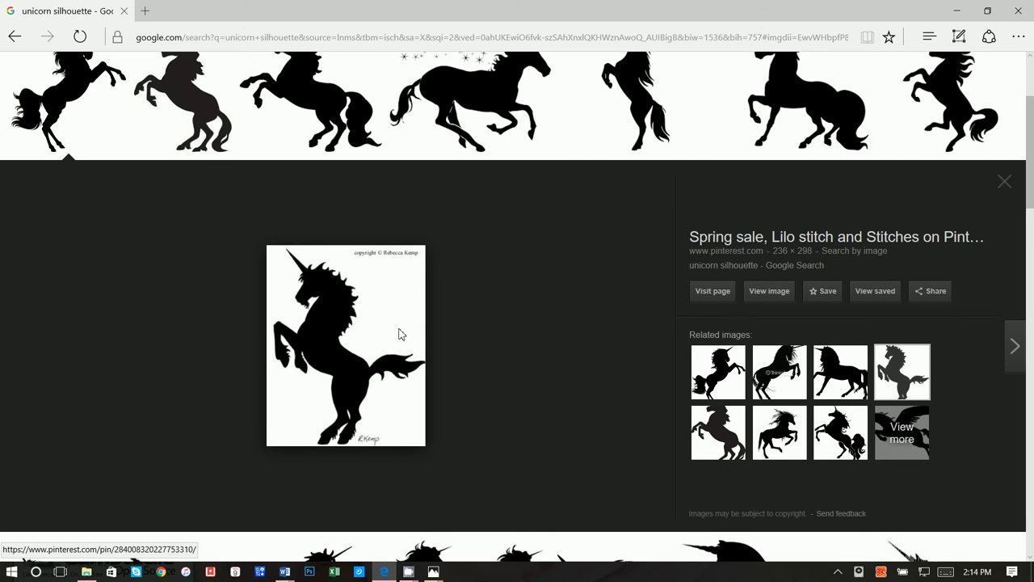
pyautogui.click(737, 373)
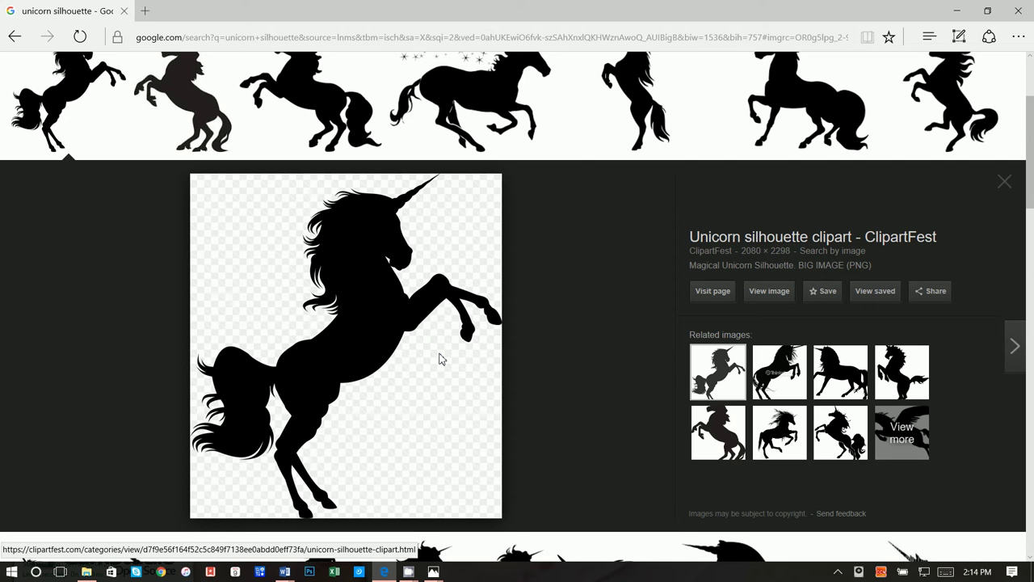
pyautogui.rightClick(393, 351)
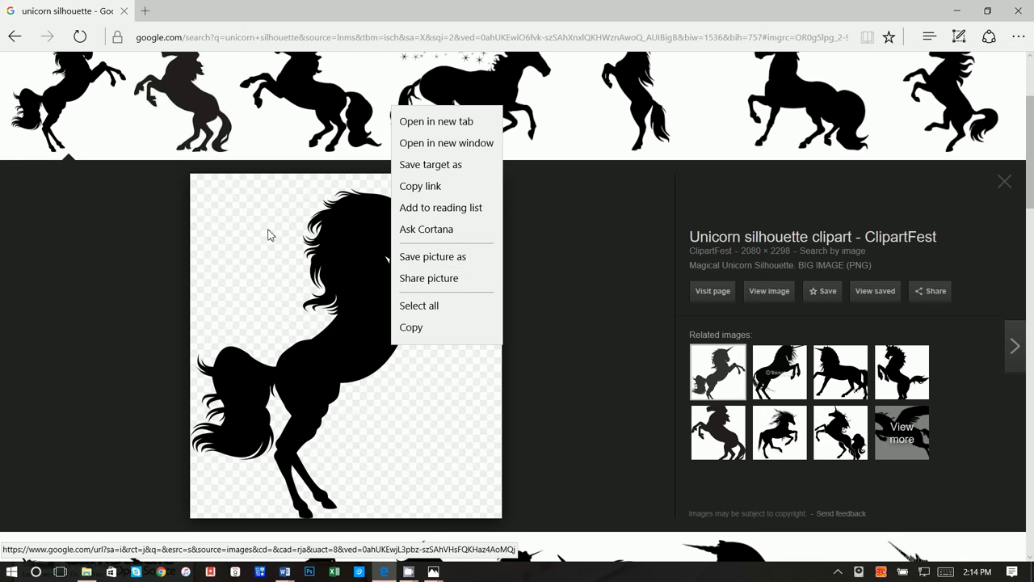
pyautogui.click(468, 256)
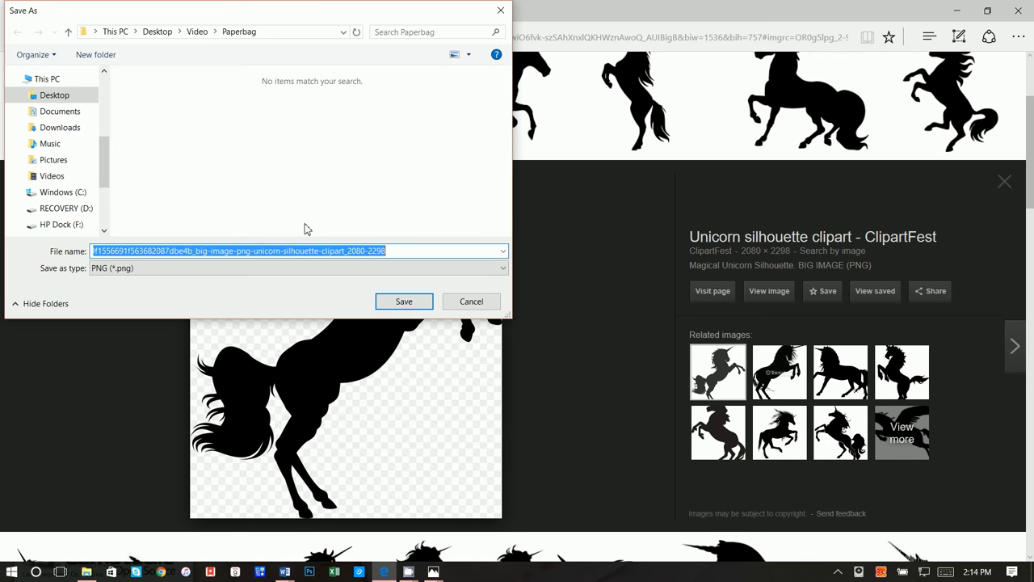
pyautogui.write('unicorn')
pyautogui.press('Return')
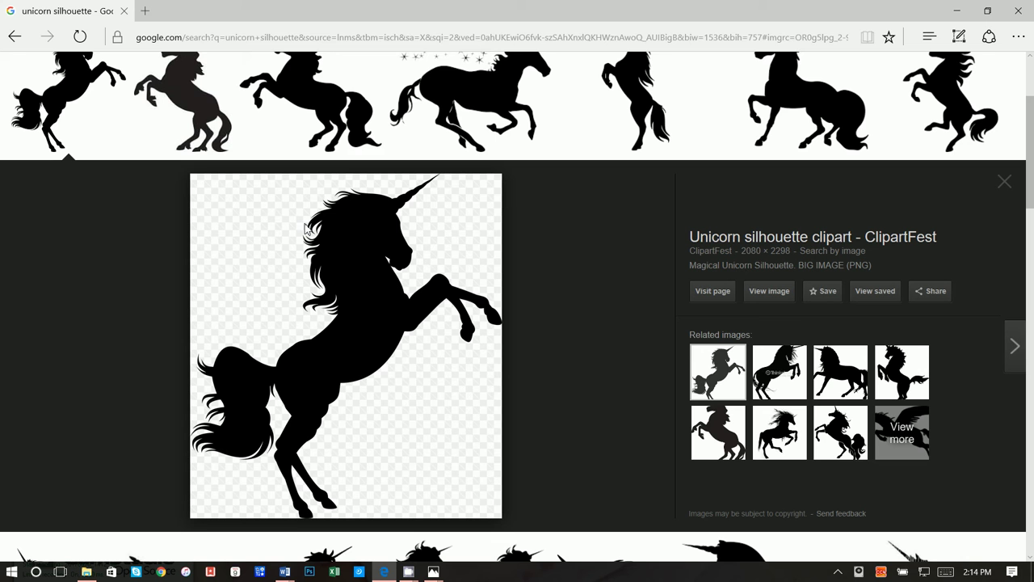
# Switch to Word and examine the ribbon banner in the finished unicorn design in Document1.
pyautogui.click(299, 37)
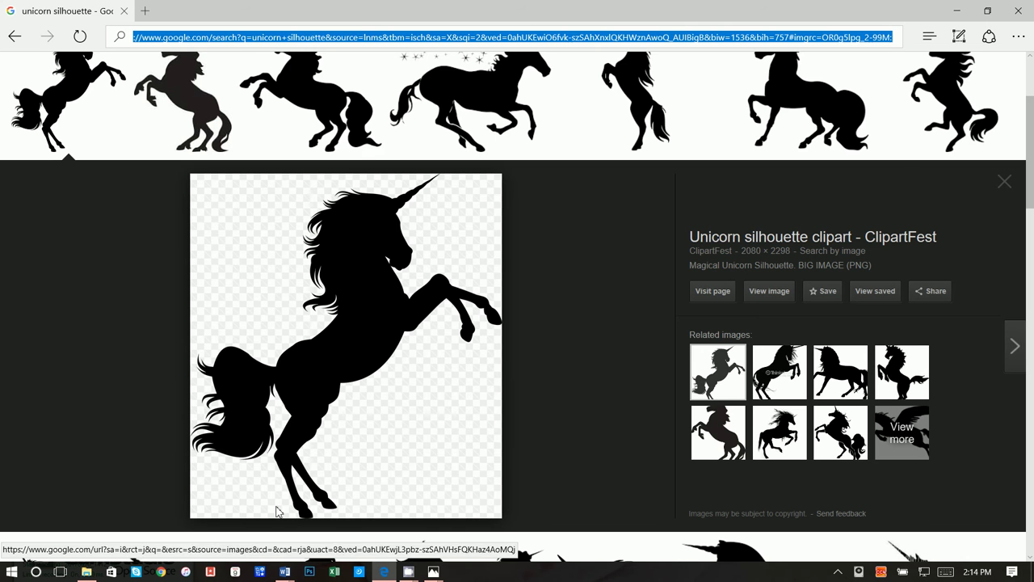
pyautogui.click(284, 571)
pyautogui.click(211, 521)
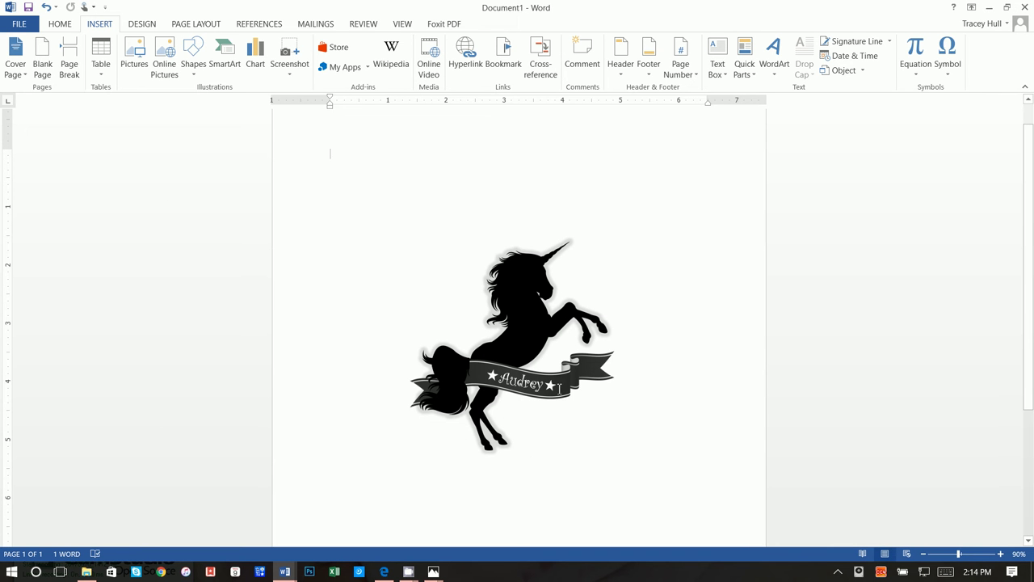
# Return to Edge and load google.com for a new search.
pyautogui.click(383, 571)
pyautogui.click(293, 40)
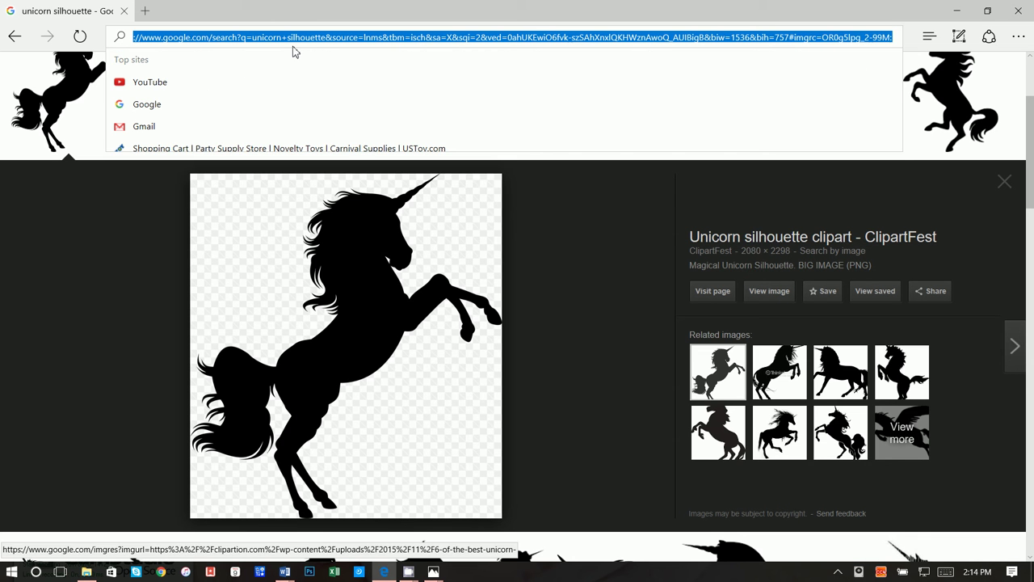
pyautogui.write('bann')
pyautogui.press('BackSpace')
pyautogui.press('BackSpace')
pyautogui.press('BackSpace')
pyautogui.press('BackSpace')
pyautogui.press('BackSpace')
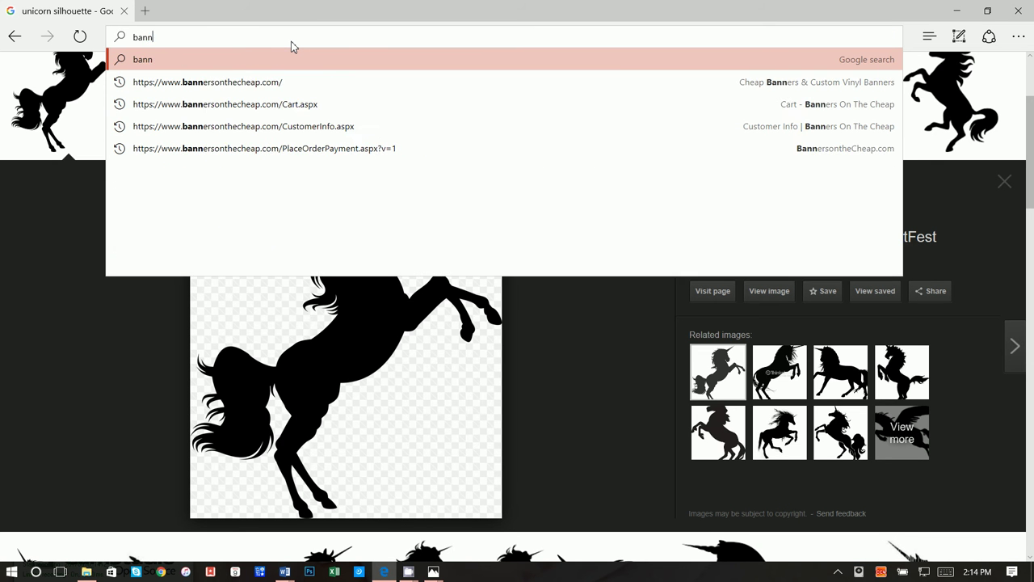
pyautogui.write('g')
pyautogui.press('Return')
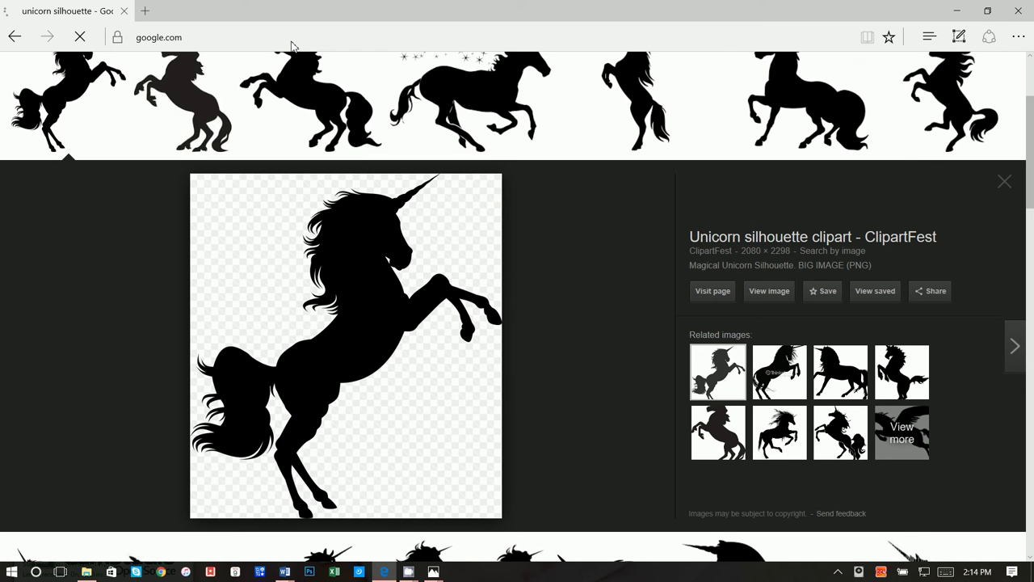
# Search Google for "banner clipart" and show the image results.
pyautogui.write('banner')
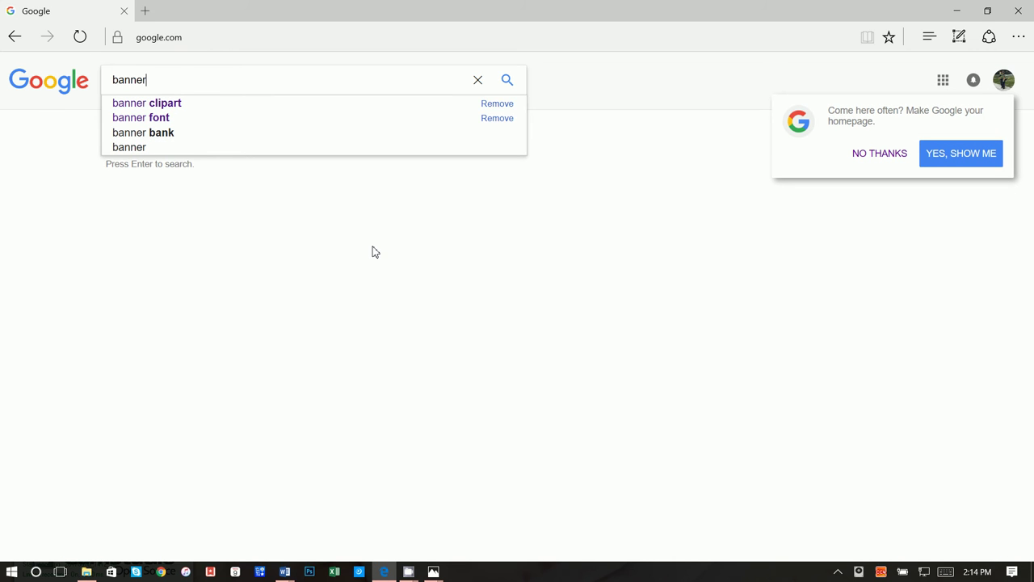
pyautogui.press('Down')
pyautogui.press('Return')
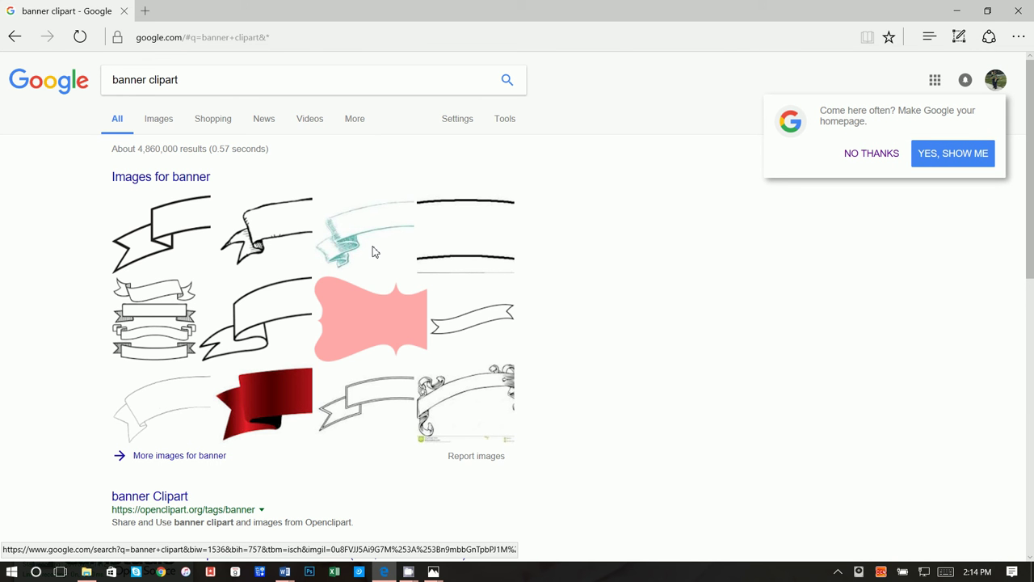
pyautogui.click(158, 120)
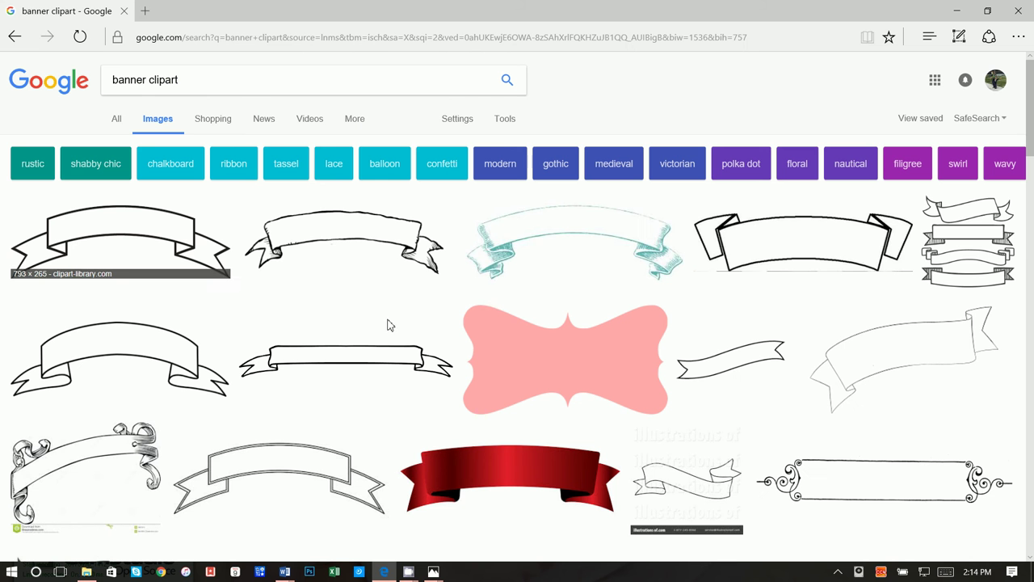
# Browse the banner results and open the ClipartMonk preview with two red gold-edged ribbon banners on a checkered background.
pyautogui.scroll(-10, 494, 316)
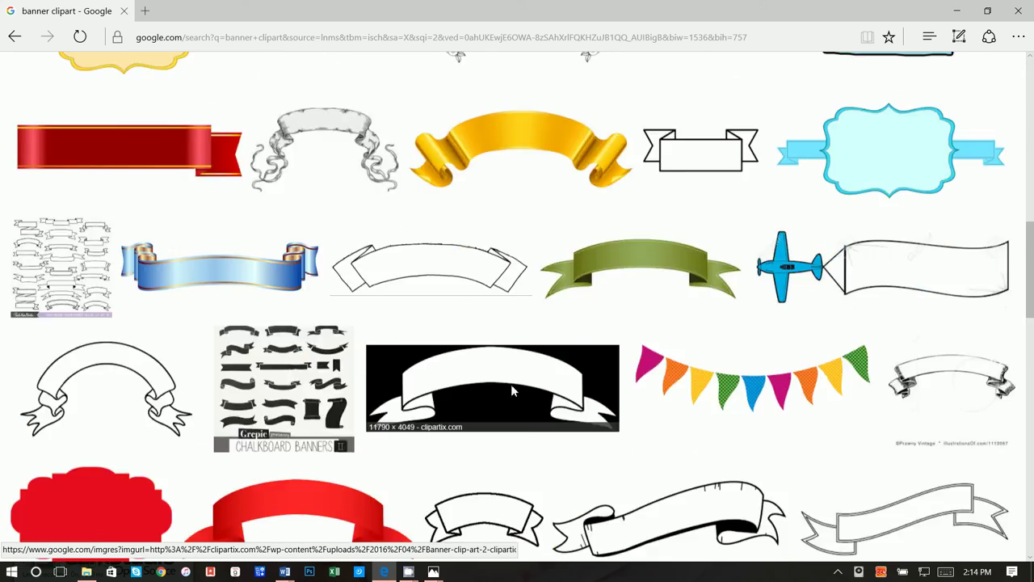
pyautogui.scroll(-12, 510, 391)
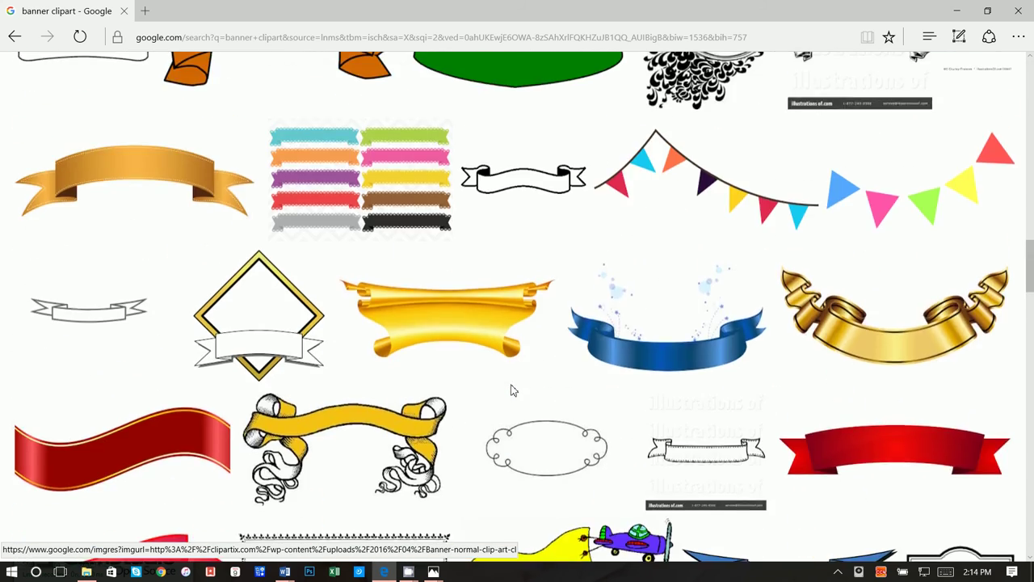
pyautogui.scroll(-7, 510, 391)
pyautogui.scroll(3, 511, 391)
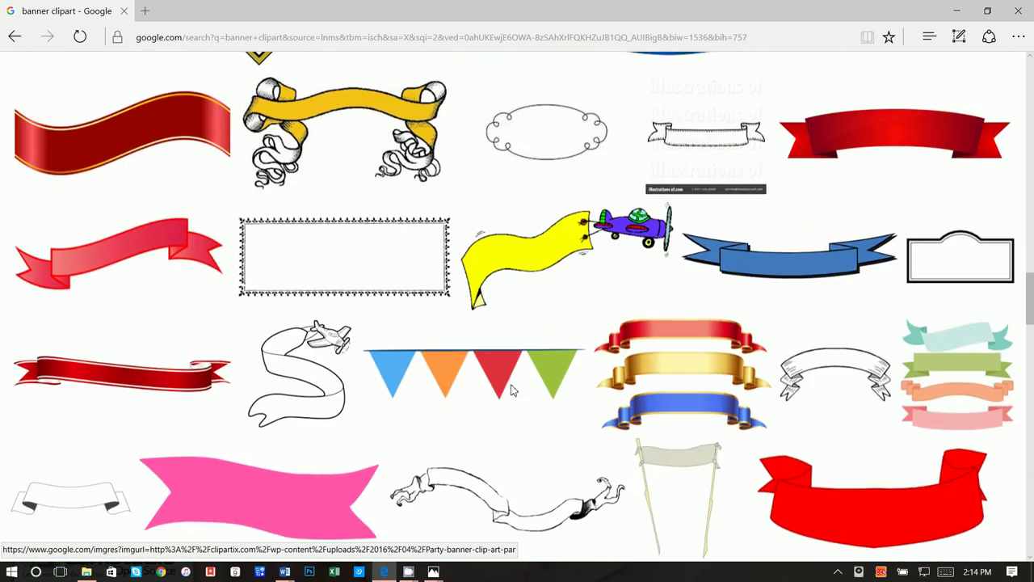
pyautogui.scroll(-14, 511, 391)
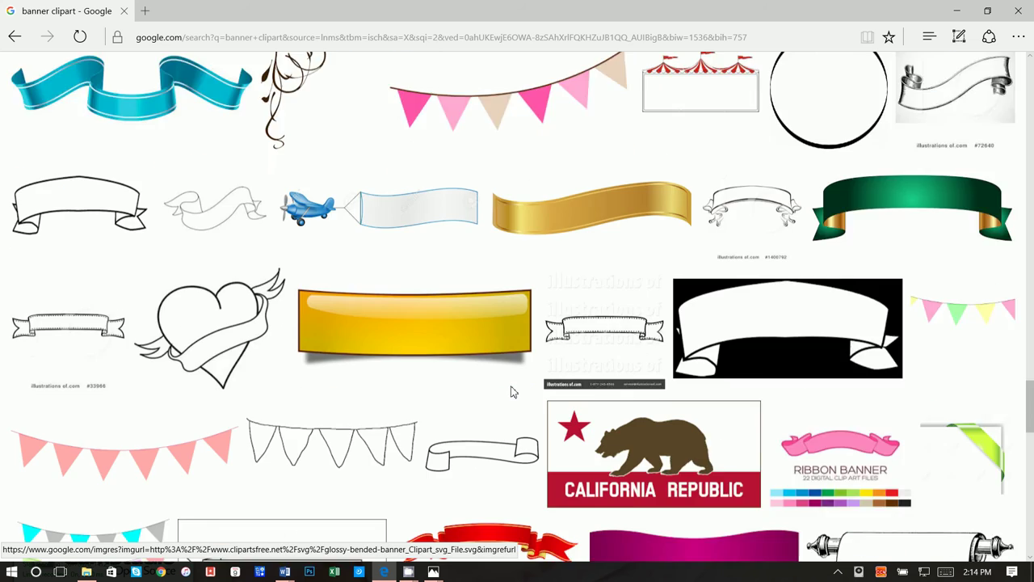
pyautogui.scroll(-4, 511, 391)
pyautogui.click(477, 309)
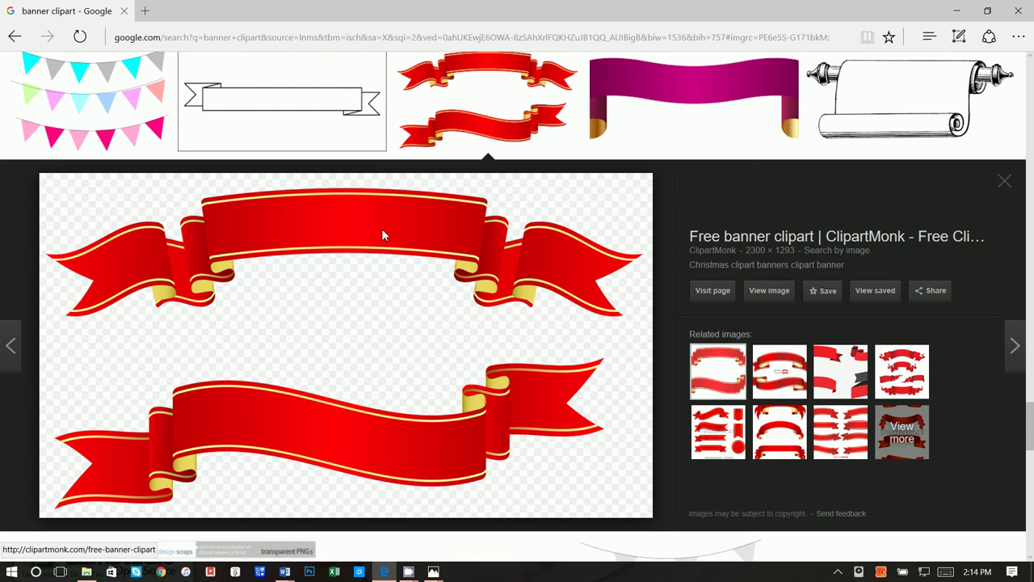
# Save the red ribbon banners image as a PNG named banner in the Paperbag folder.
pyautogui.rightClick(376, 343)
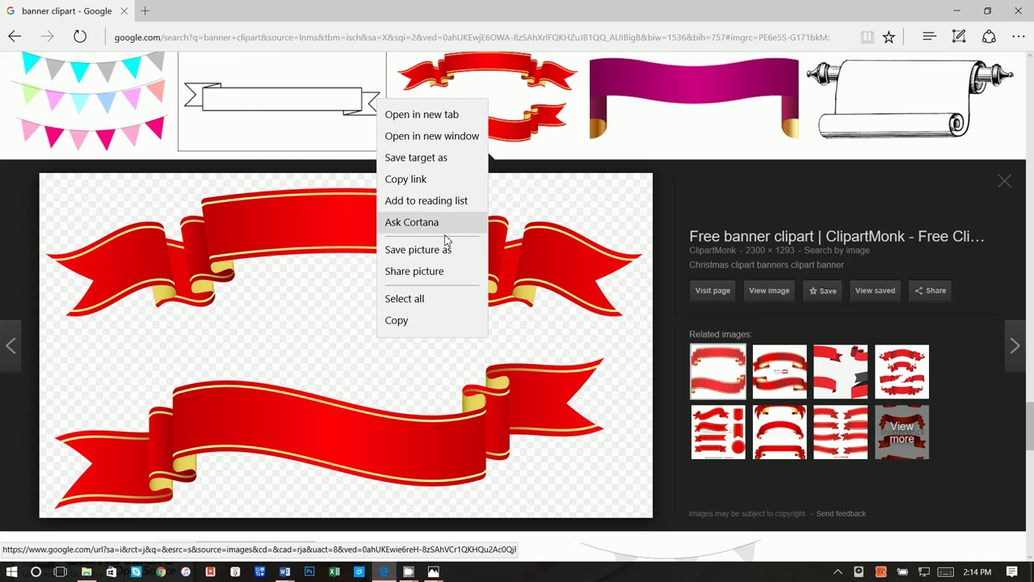
pyautogui.click(445, 250)
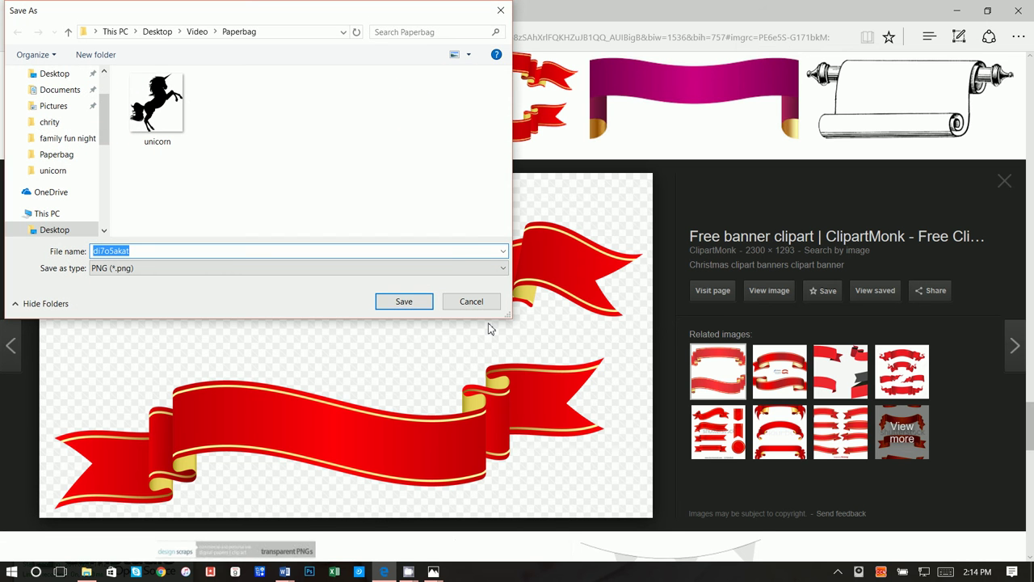
pyautogui.write('red')
pyautogui.press('Return')
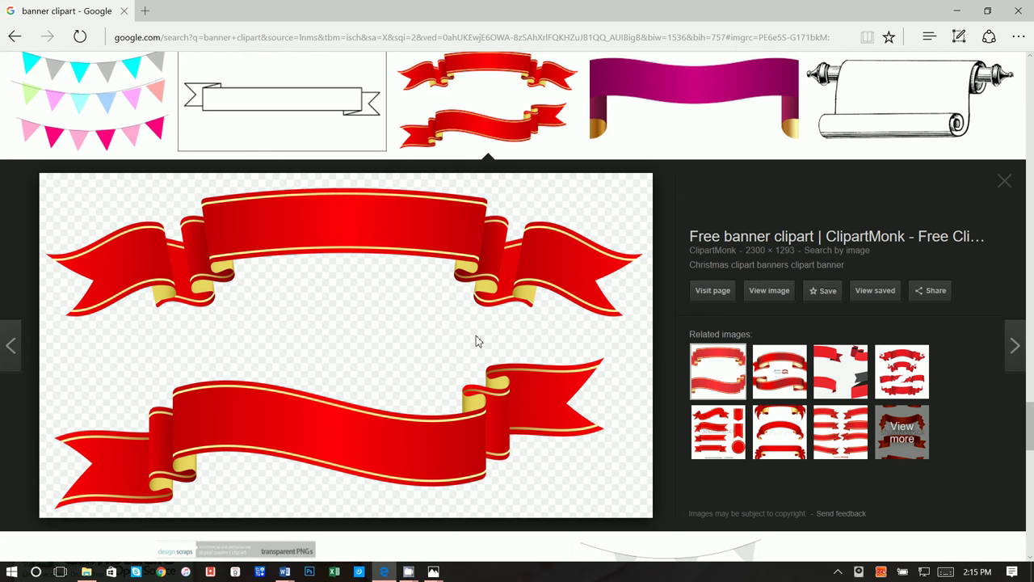
# Leave the browser and switch to the blank Document2 in Word.
pyautogui.click(956, 10)
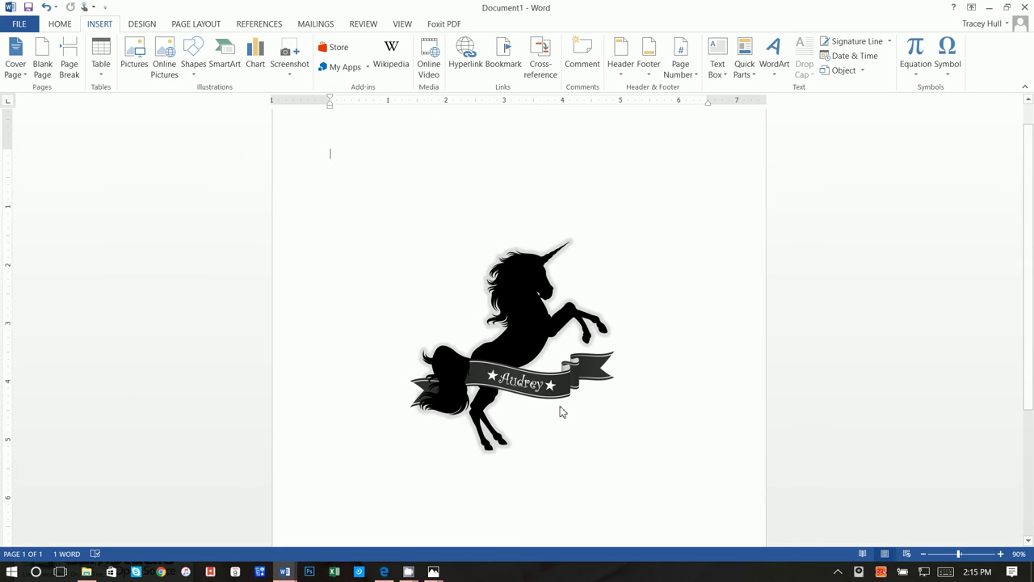
pyautogui.moveTo(287, 571)
pyautogui.click(348, 538)
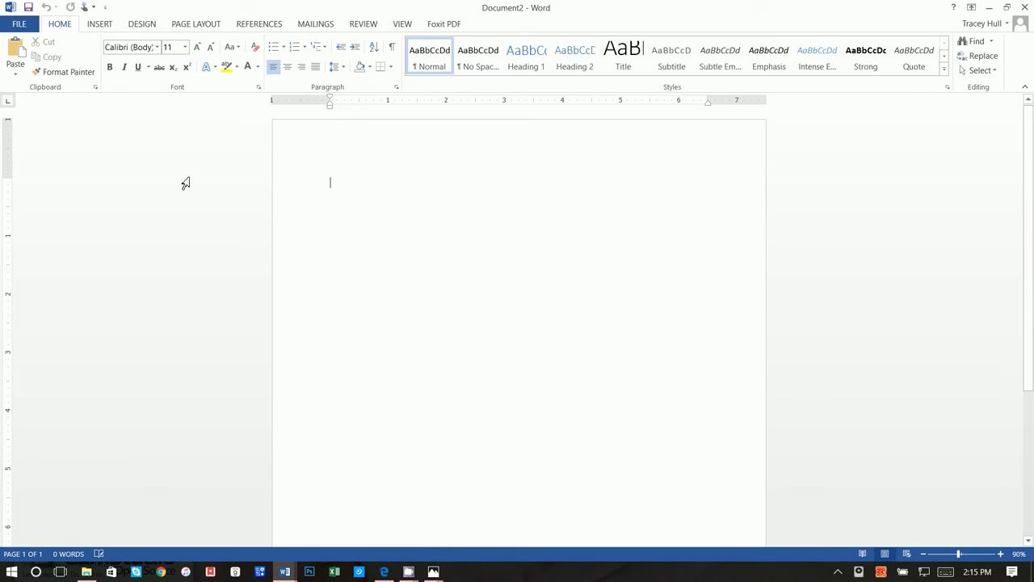
# Insert the unicorn picture from the Paperbag folder inside Video into the blank document.
pyautogui.click(109, 26)
pyautogui.click(133, 53)
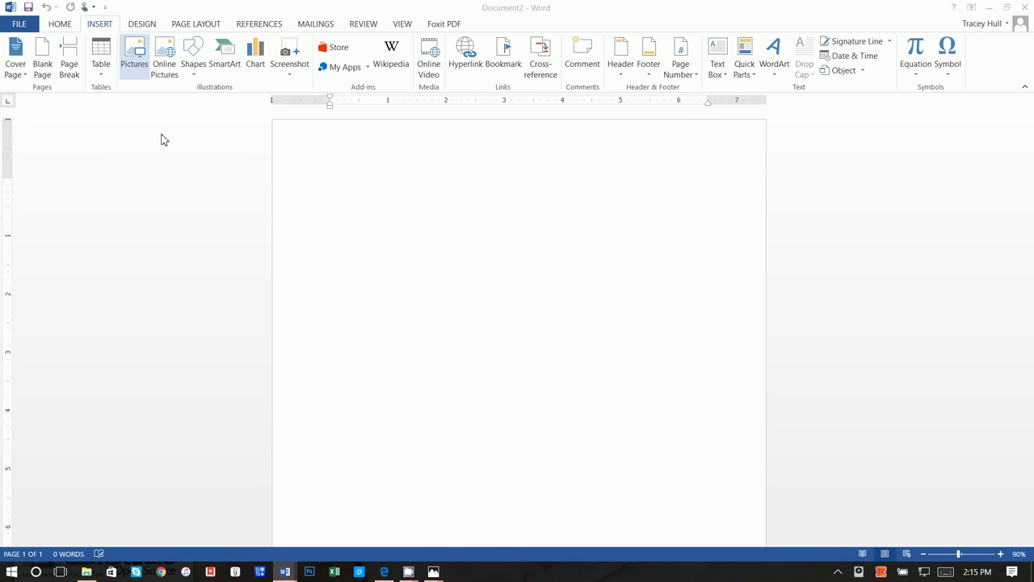
pyautogui.click(164, 121)
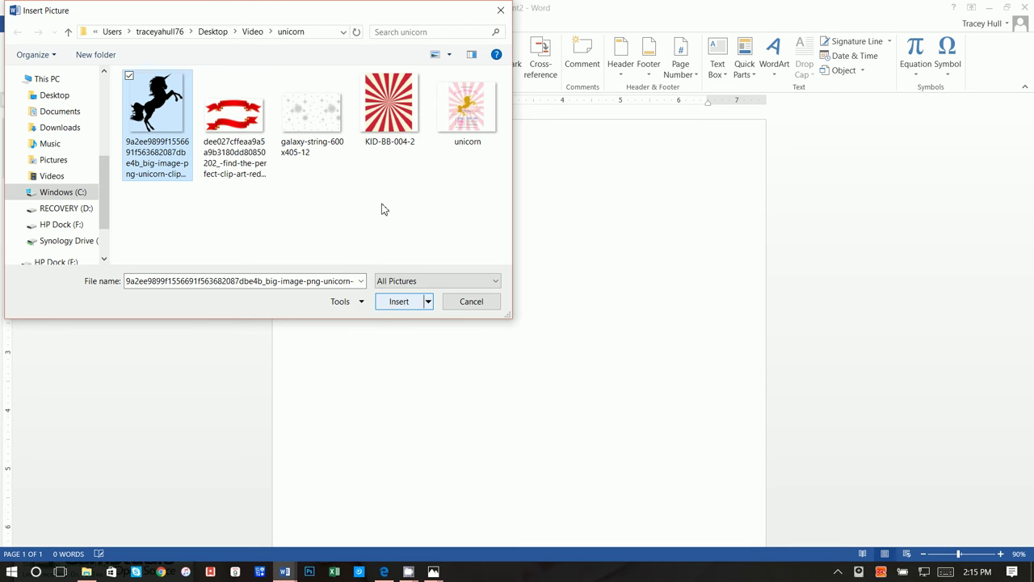
pyautogui.click(252, 31)
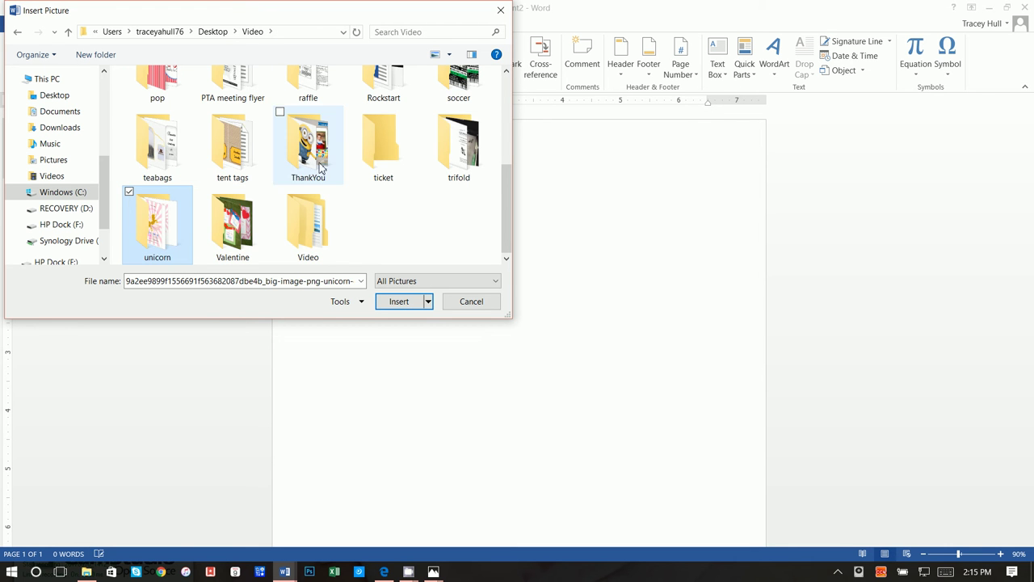
pyautogui.scroll(1, 364, 208)
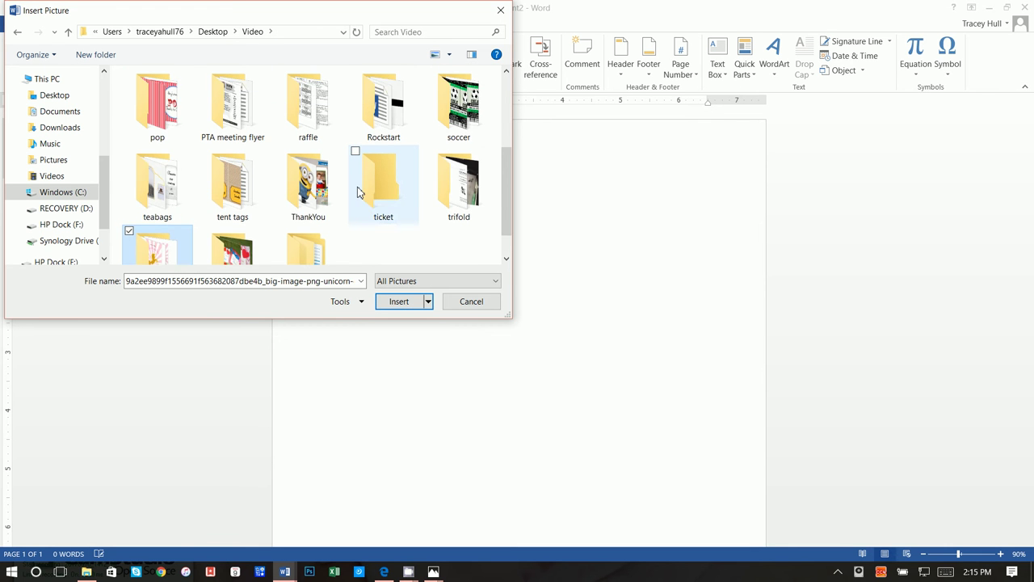
pyautogui.scroll(1, 360, 191)
pyautogui.scroll(1, 360, 170)
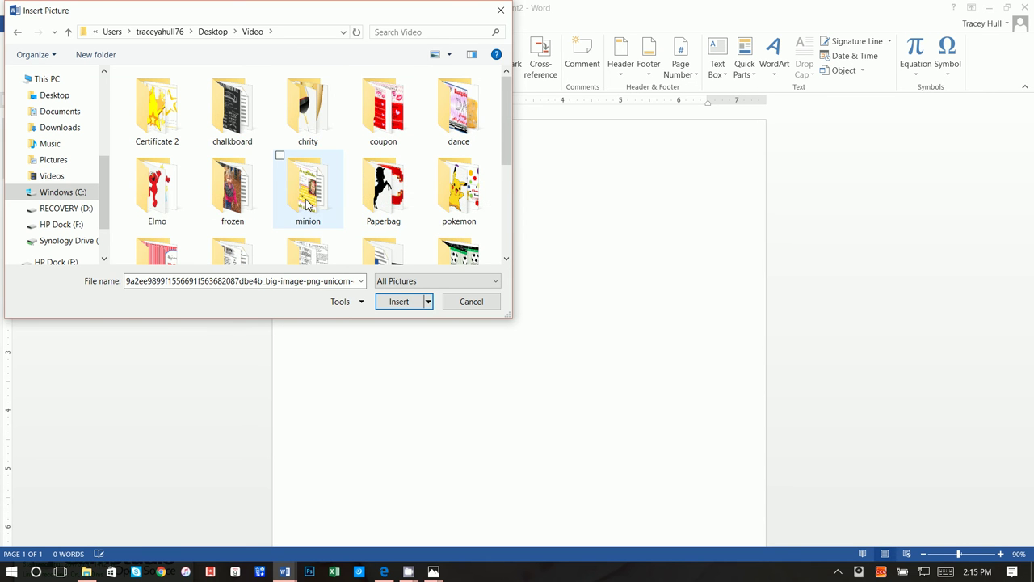
pyautogui.scroll(-1, 307, 206)
pyautogui.doubleClick(368, 144)
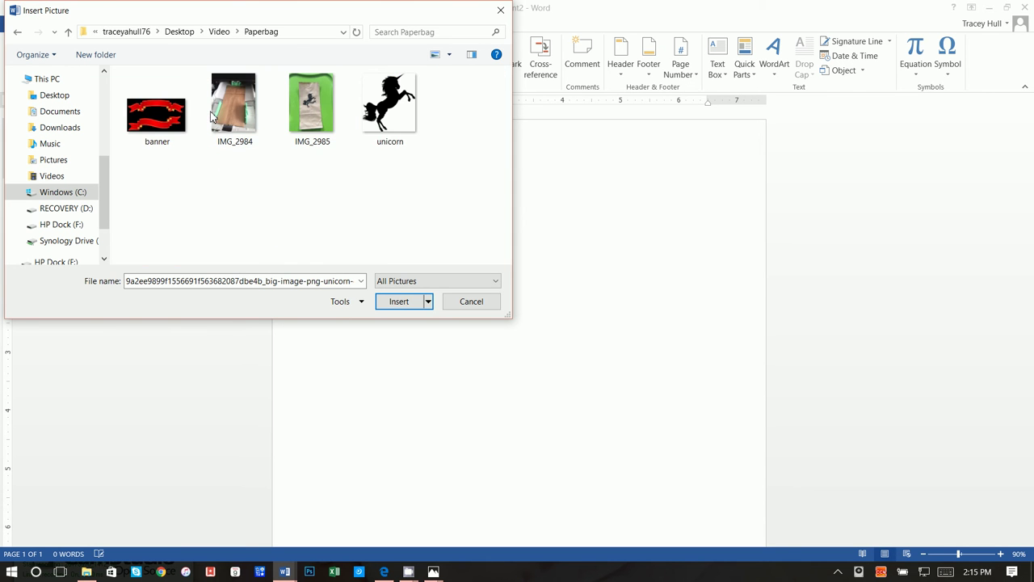
pyautogui.click(389, 104)
pyautogui.click(399, 301)
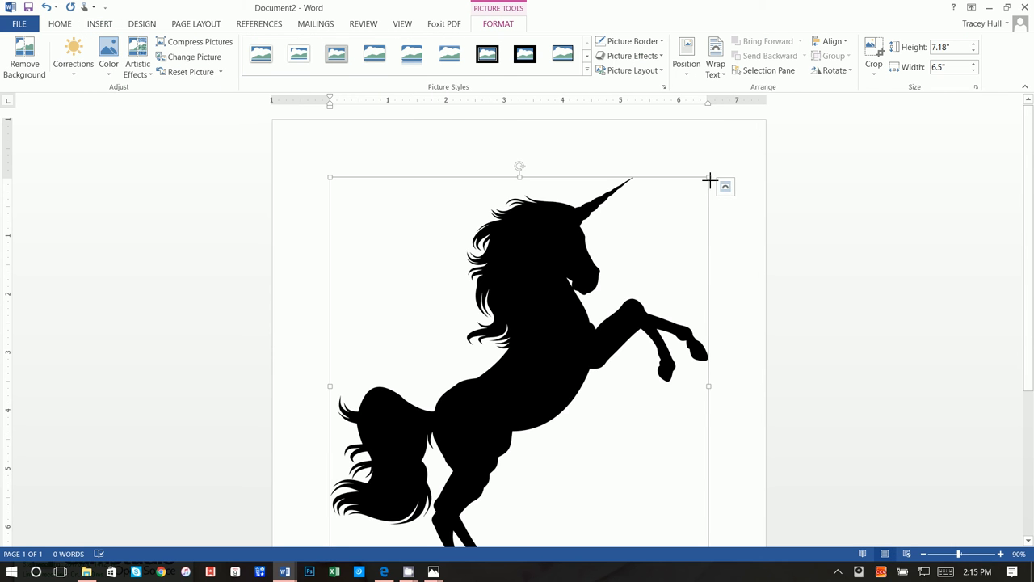
# Shrink the unicorn picture to about 3.45 by 3.12 inches and set its text wrapping to In Front of Text.
pyautogui.moveTo(709, 178); pyautogui.dragTo(512, 385)
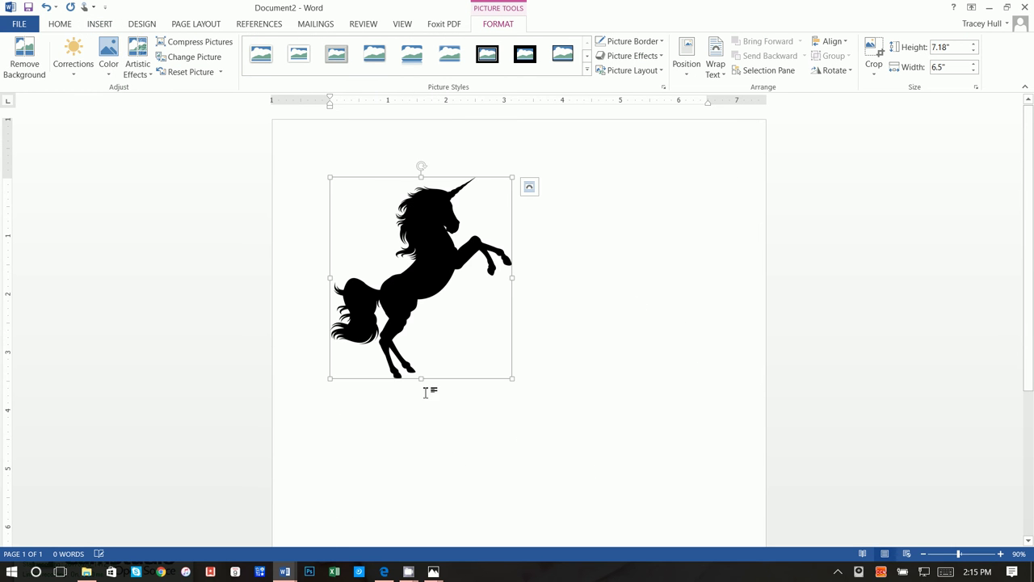
pyautogui.click(529, 189)
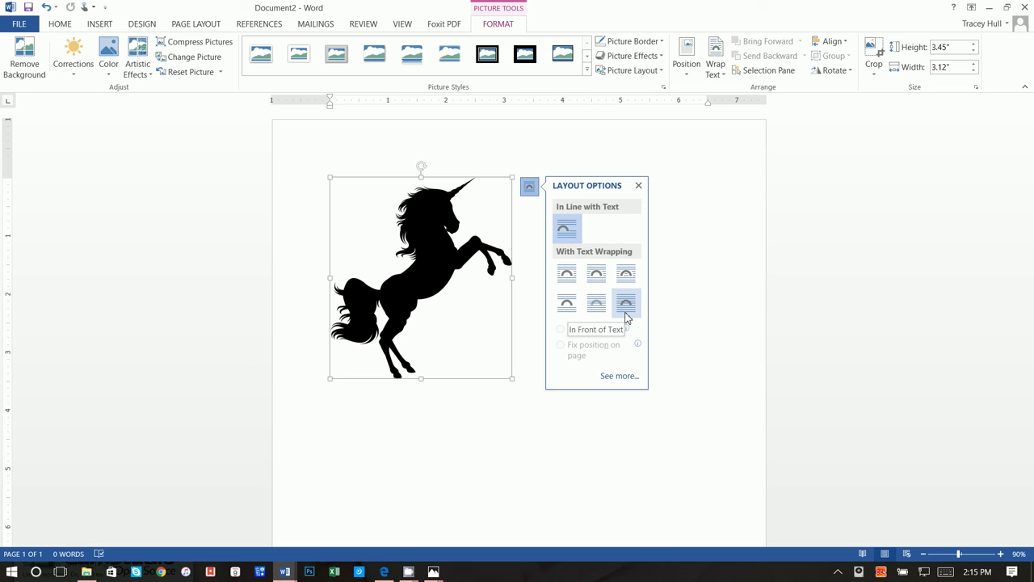
pyautogui.moveTo(445, 300); pyautogui.dragTo(395, 223)
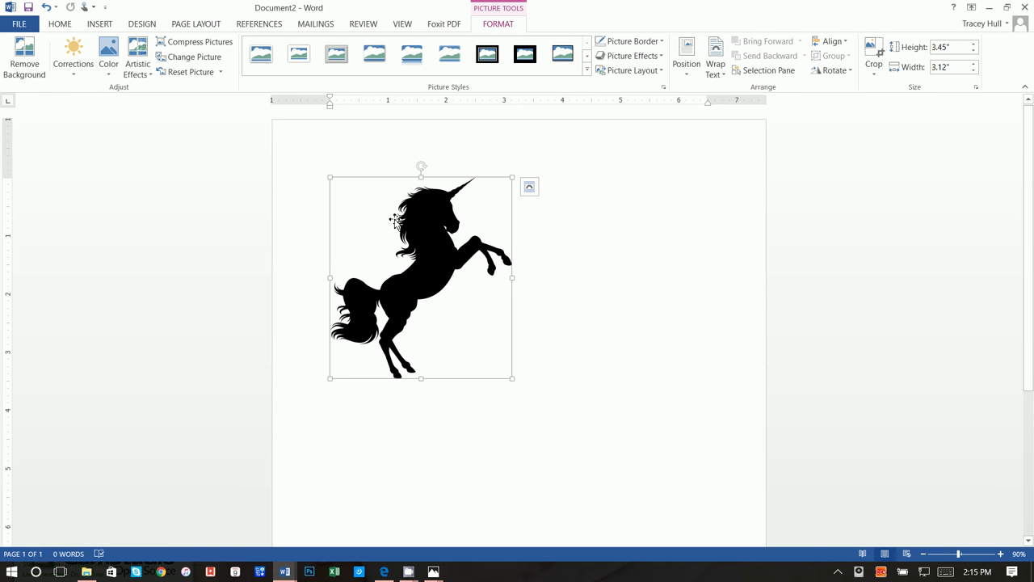
pyautogui.click(529, 188)
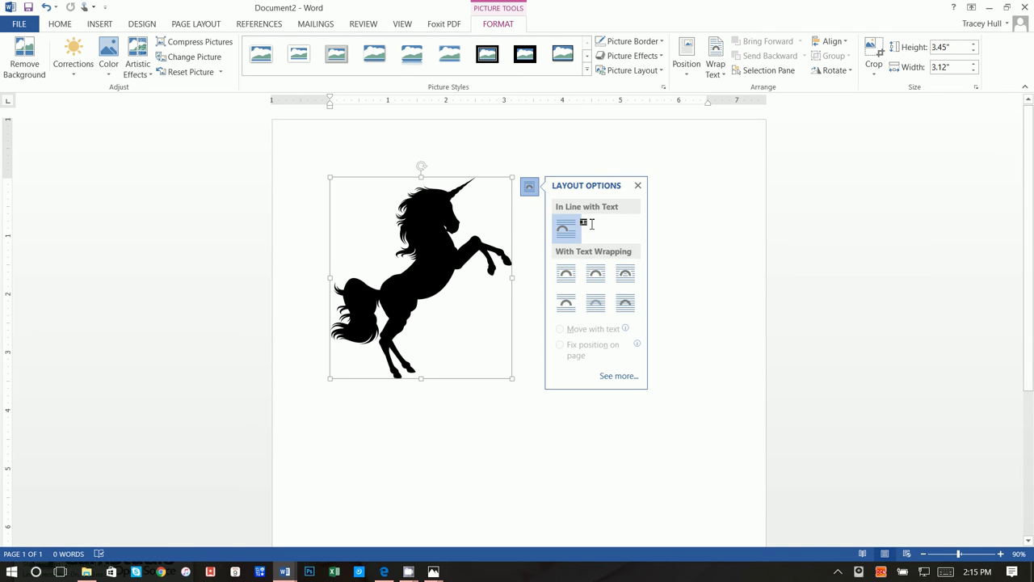
pyautogui.click(626, 303)
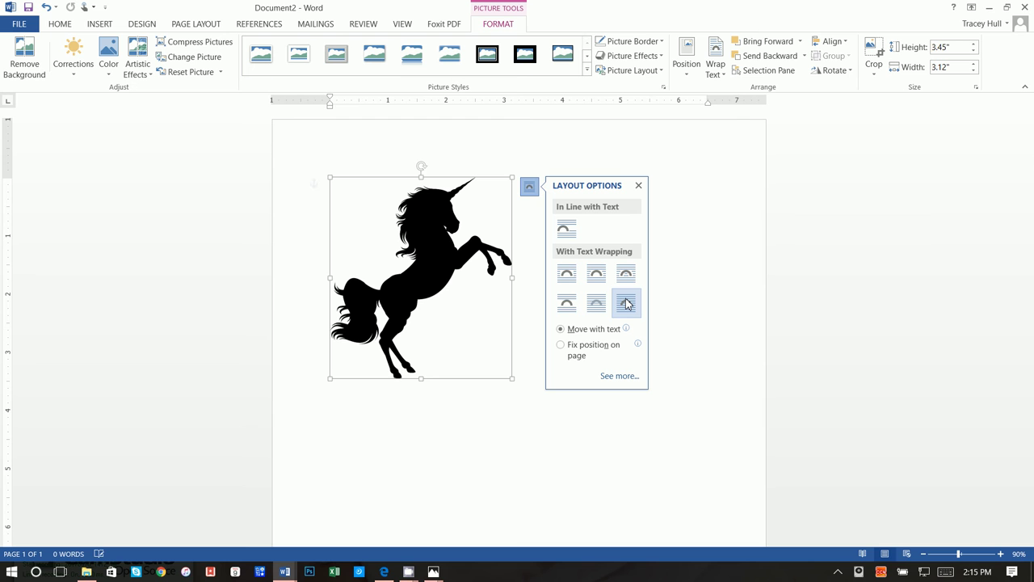
pyautogui.click(639, 185)
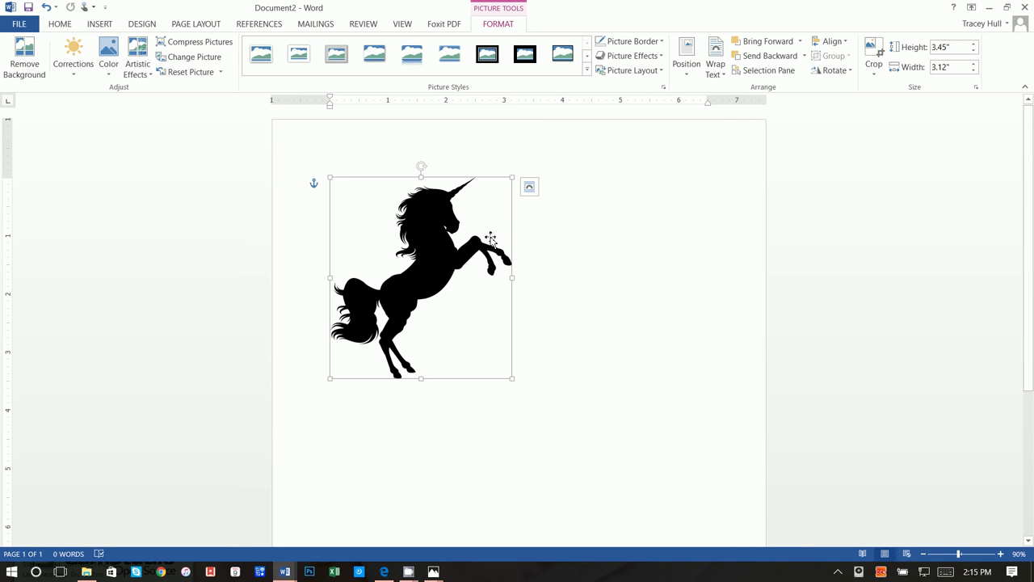
# Move the unicorn to the horizontal centre of the page, with its top about 2 inches below the top margin.
pyautogui.moveTo(443, 258); pyautogui.dragTo(519, 357)
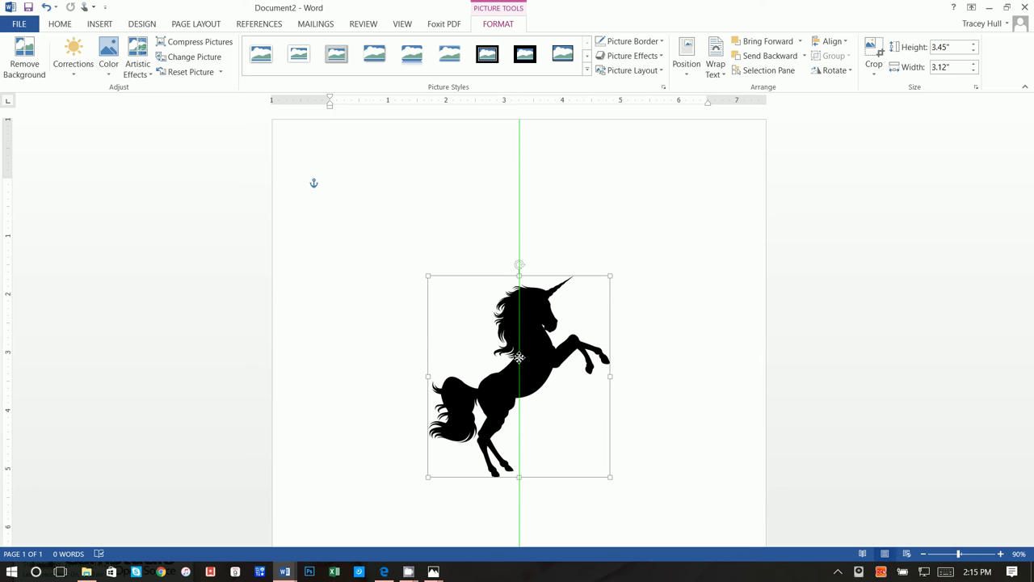
pyautogui.moveTo(518, 357); pyautogui.dragTo(519, 409)
pyautogui.scroll(-5, 552, 395)
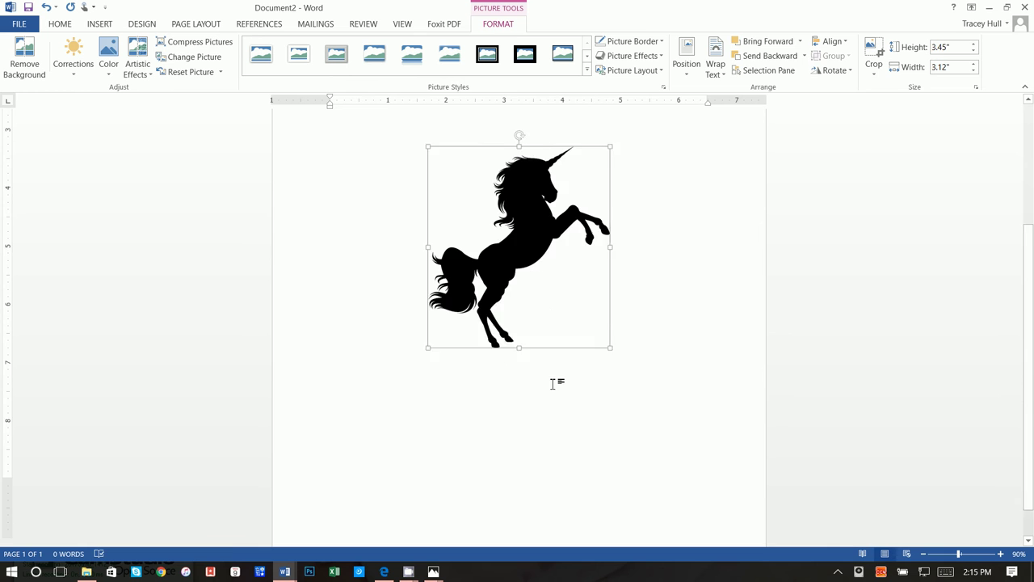
pyautogui.scroll(3, 555, 380)
pyautogui.scroll(3, 546, 396)
pyautogui.moveTo(546, 396); pyautogui.dragTo(535, 348)
pyautogui.click(731, 337)
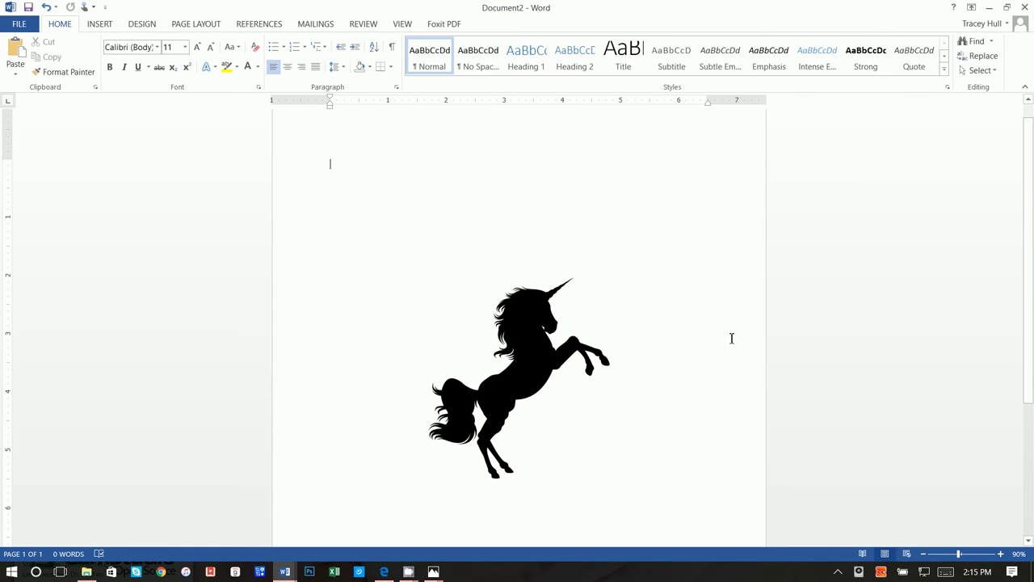
# Check the Use Alignment Guides setting for the unicorn picture and test the centre guide with a slight move.
pyautogui.click(556, 334)
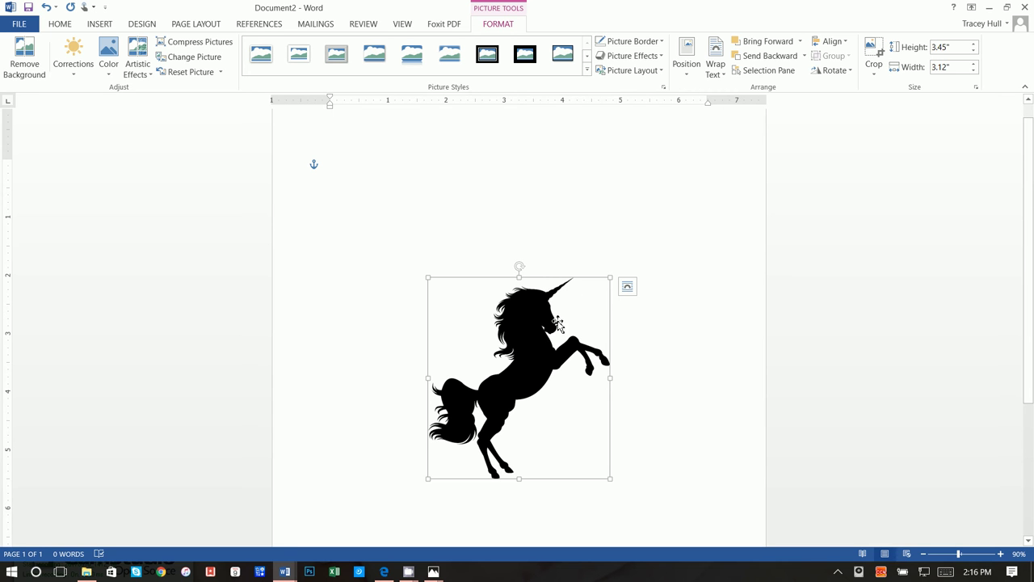
pyautogui.click(835, 41)
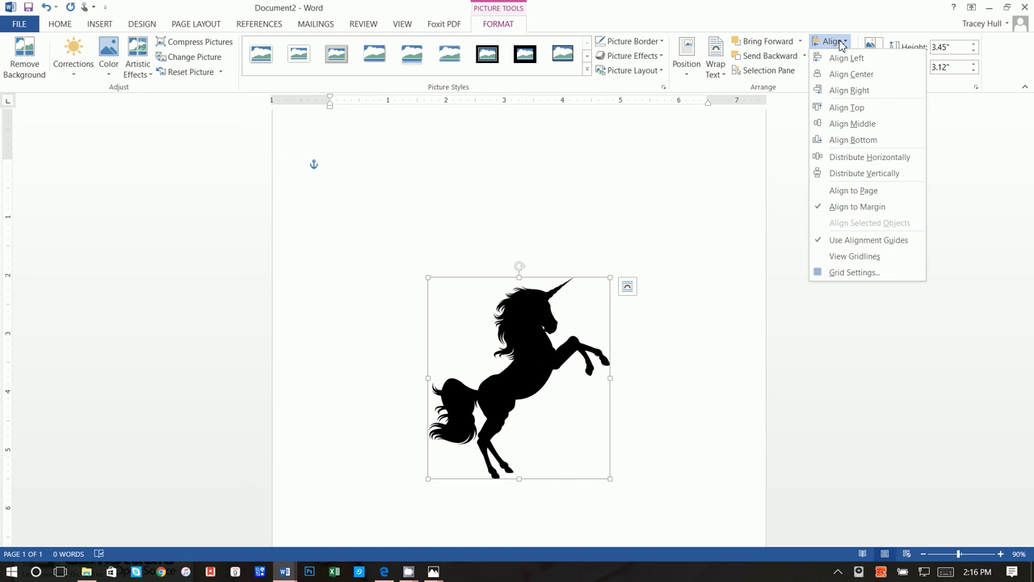
pyautogui.click(509, 25)
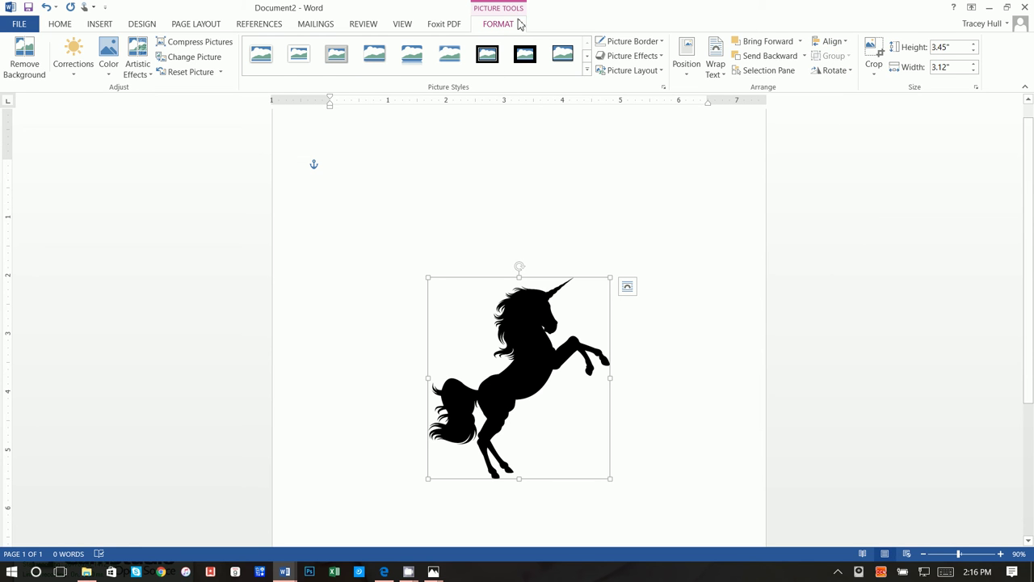
pyautogui.click(841, 44)
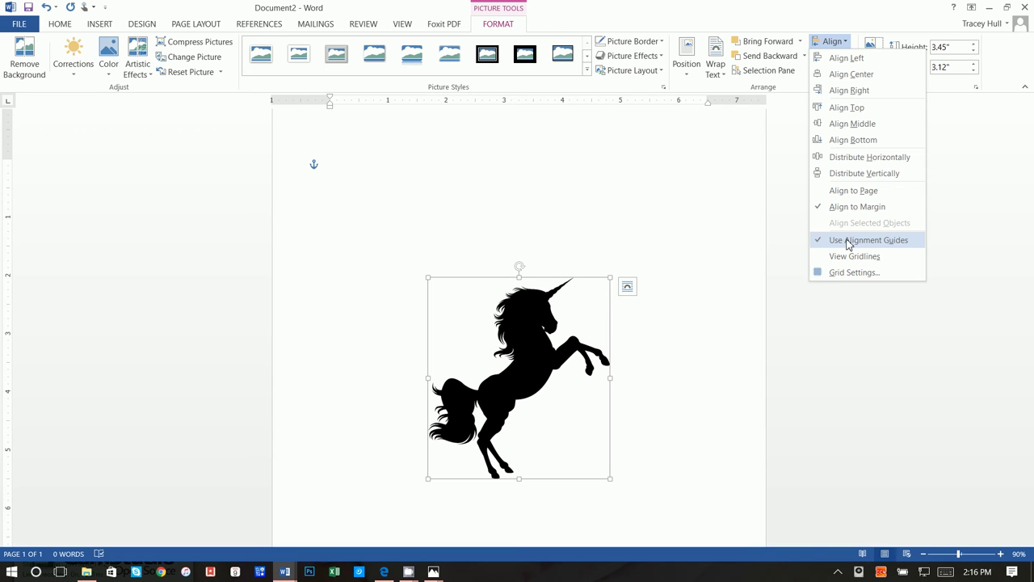
pyautogui.click(955, 241)
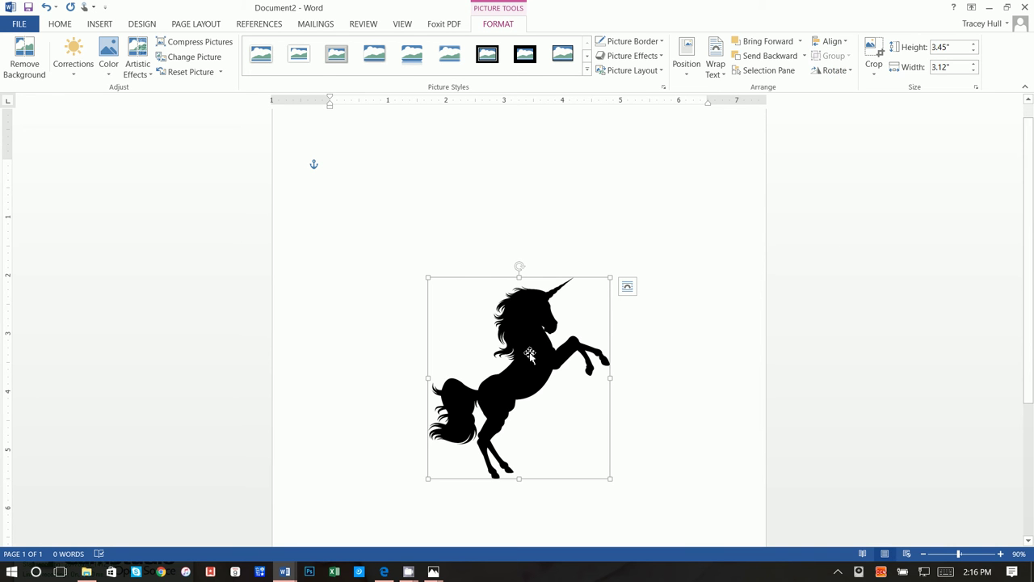
pyautogui.moveTo(517, 350); pyautogui.dragTo(519, 350)
# Insert the banner picture from the Paperbag folder and set its text wrapping to In Front of Text.
pyautogui.click(101, 24)
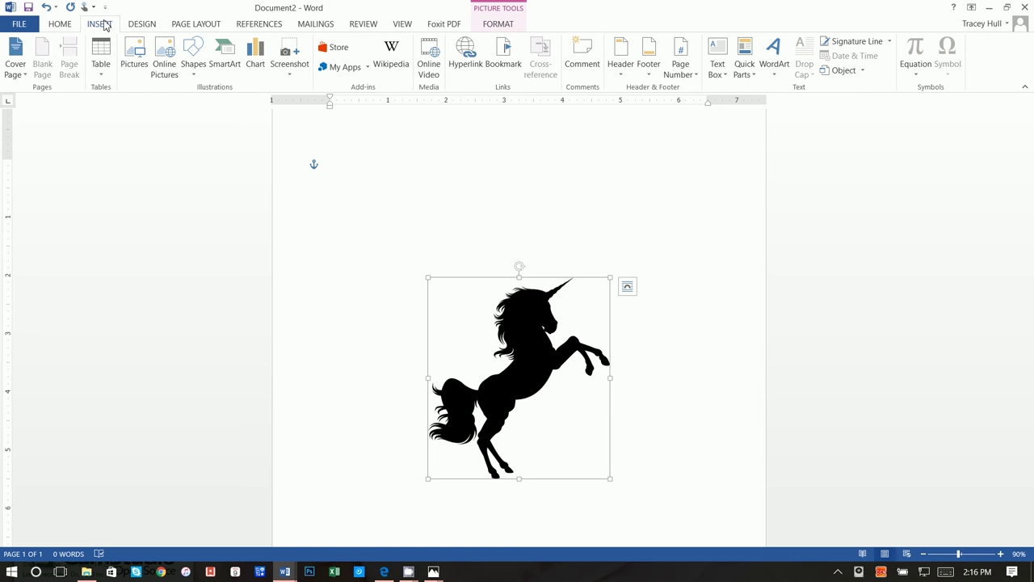
pyautogui.click(129, 69)
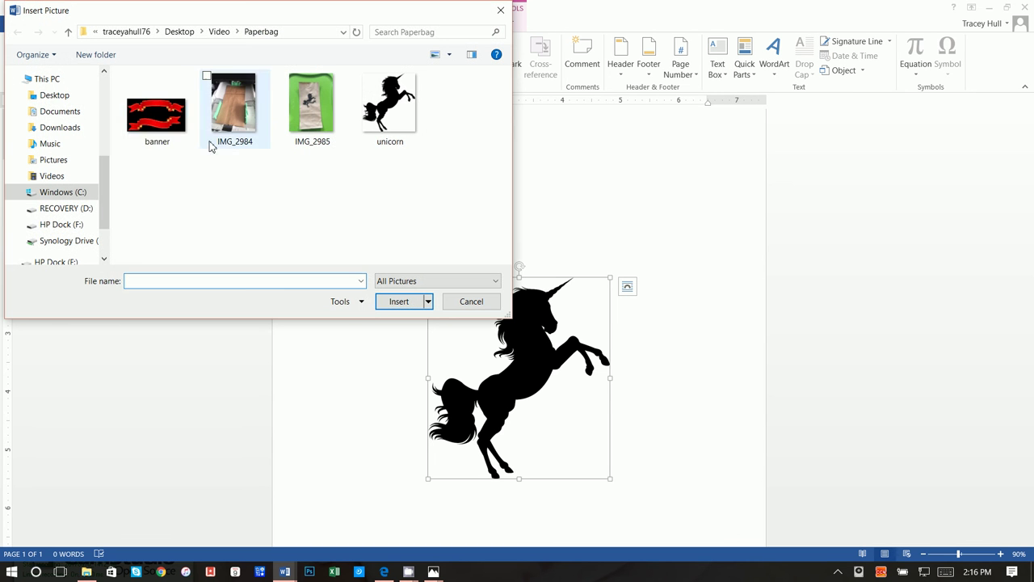
pyautogui.click(148, 118)
pyautogui.click(398, 300)
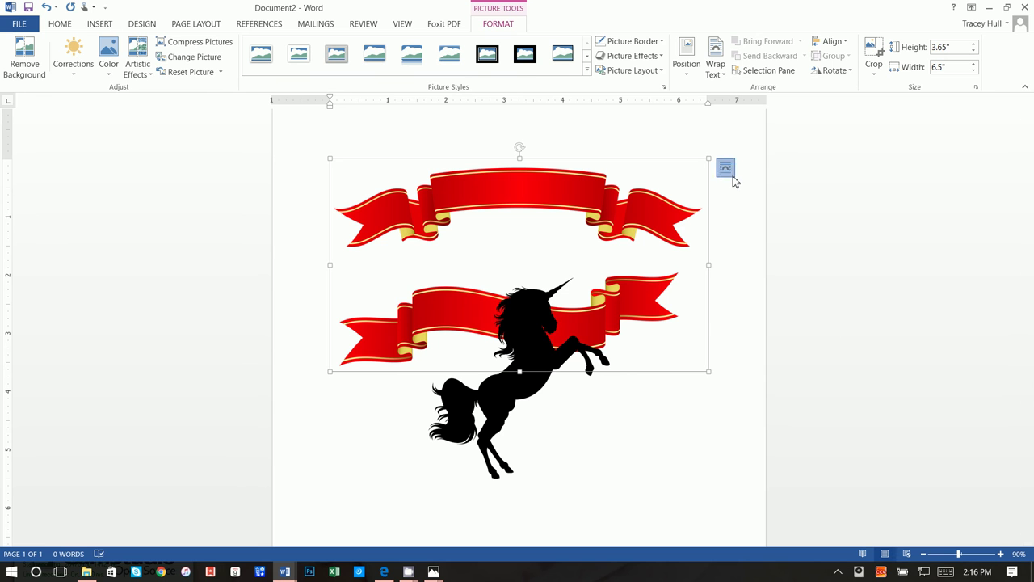
pyautogui.click(731, 173)
pyautogui.click(822, 281)
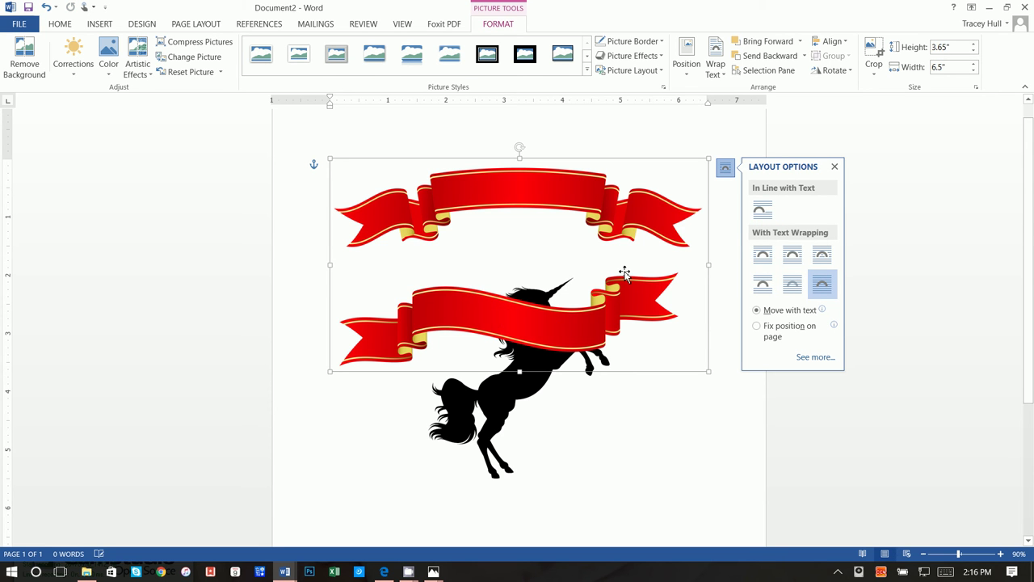
# Crop the upper ribbon off the banner picture so only the lower wavy ribbon is kept.
pyautogui.click(874, 56)
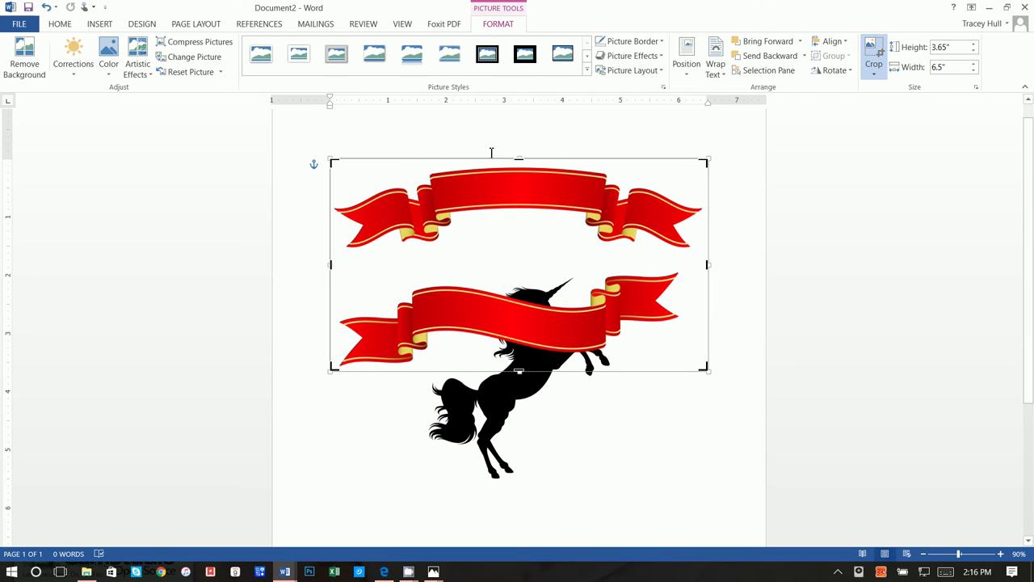
pyautogui.moveTo(519, 159); pyautogui.dragTo(519, 267)
pyautogui.click(786, 261)
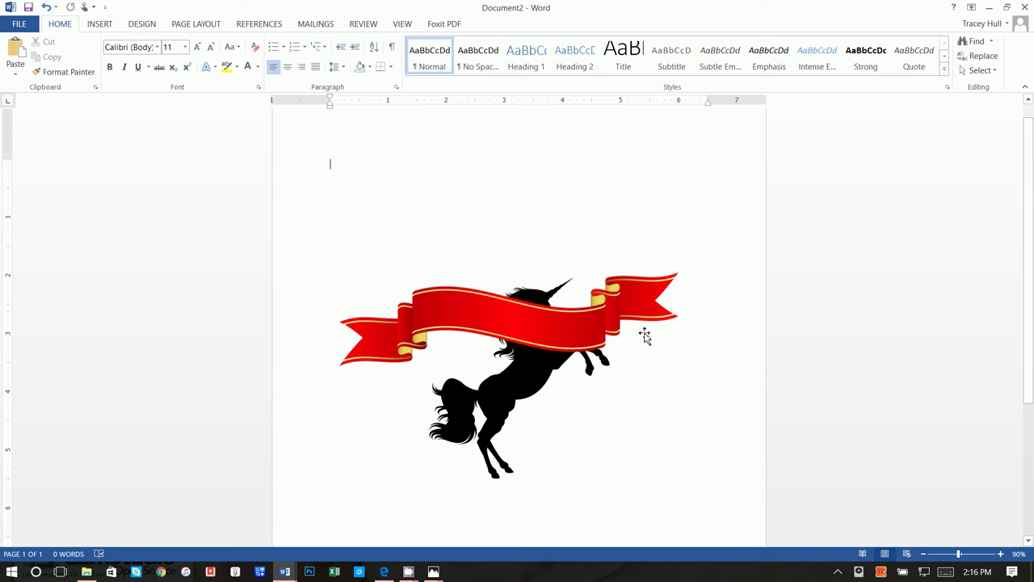
# Resize the ribbon picture to about 1.17 by 4.3 inches and centre it across the unicorn's tail and hind legs.
pyautogui.click(669, 353)
pyautogui.moveTo(708, 370); pyautogui.dragTo(550, 328)
pyautogui.moveTo(471, 306); pyautogui.dragTo(527, 419)
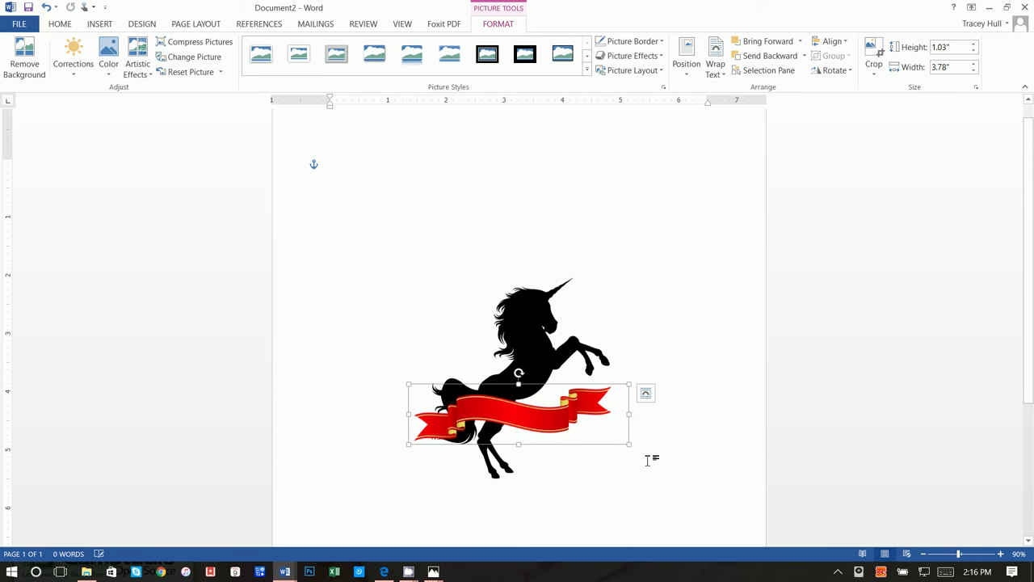
pyautogui.moveTo(627, 443); pyautogui.dragTo(657, 449)
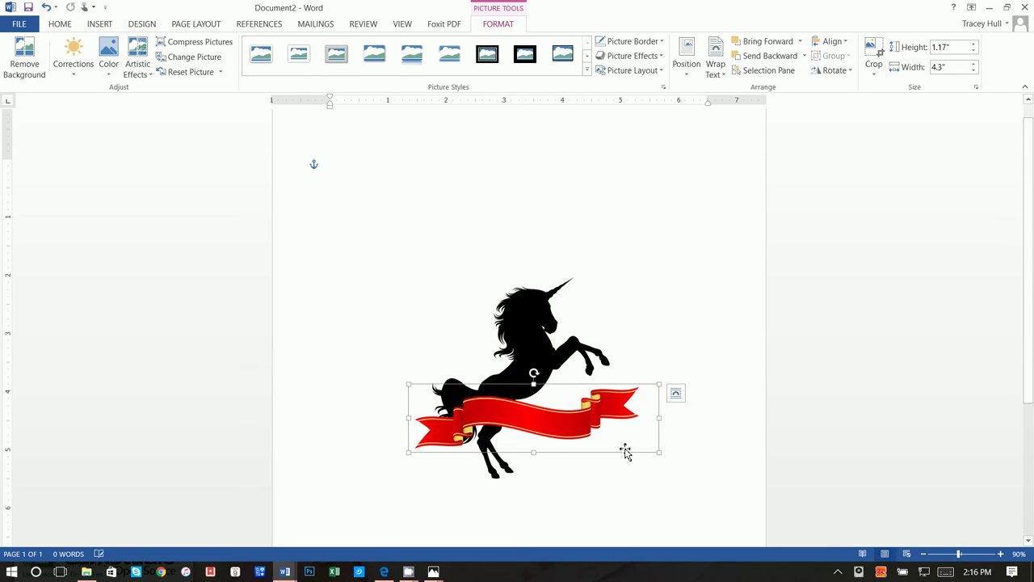
pyautogui.moveTo(574, 422); pyautogui.dragTo(558, 420)
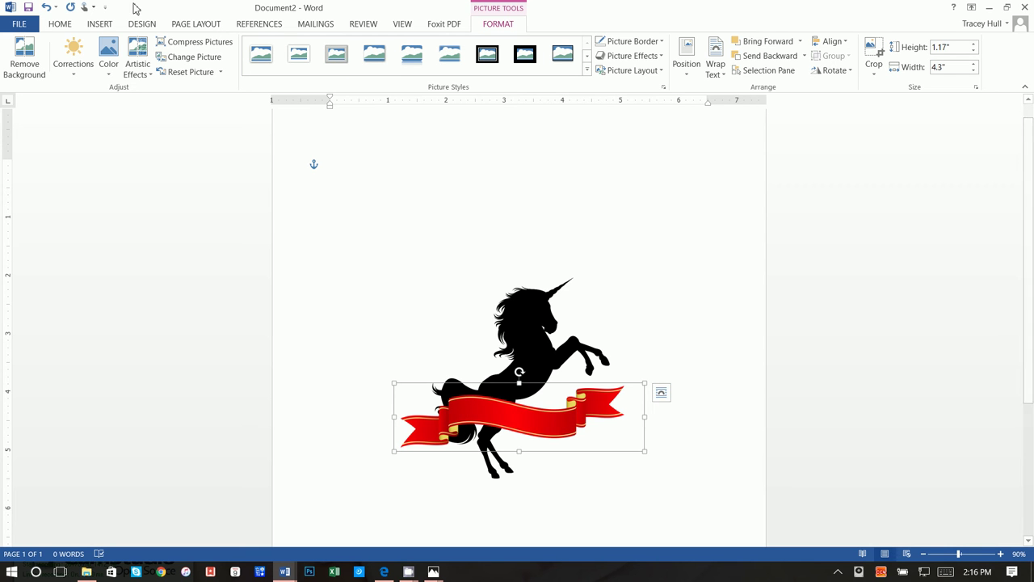
# Recolor the red ribbon picture with the dark gray variation.
pyautogui.click(108, 55)
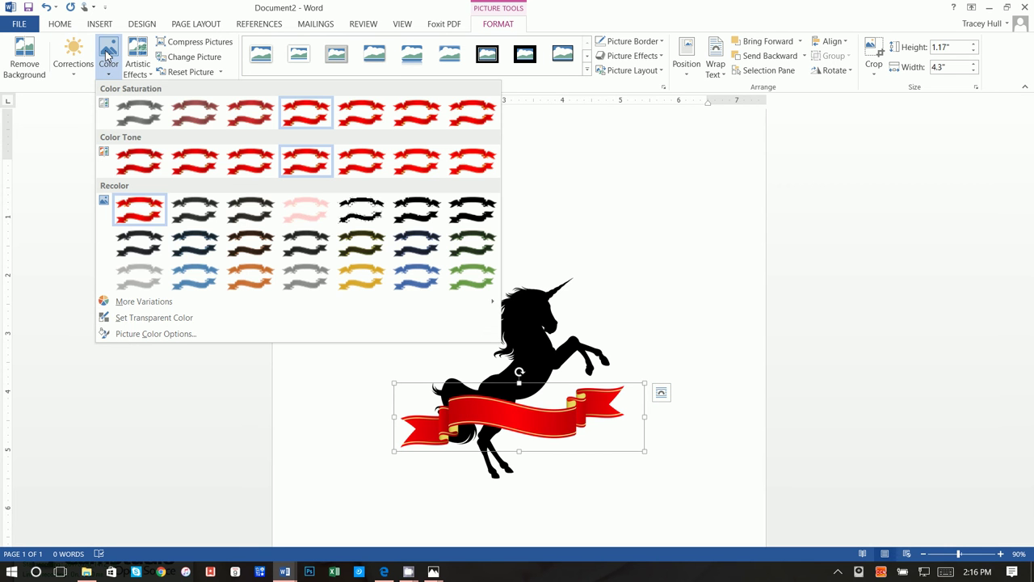
pyautogui.click(217, 224)
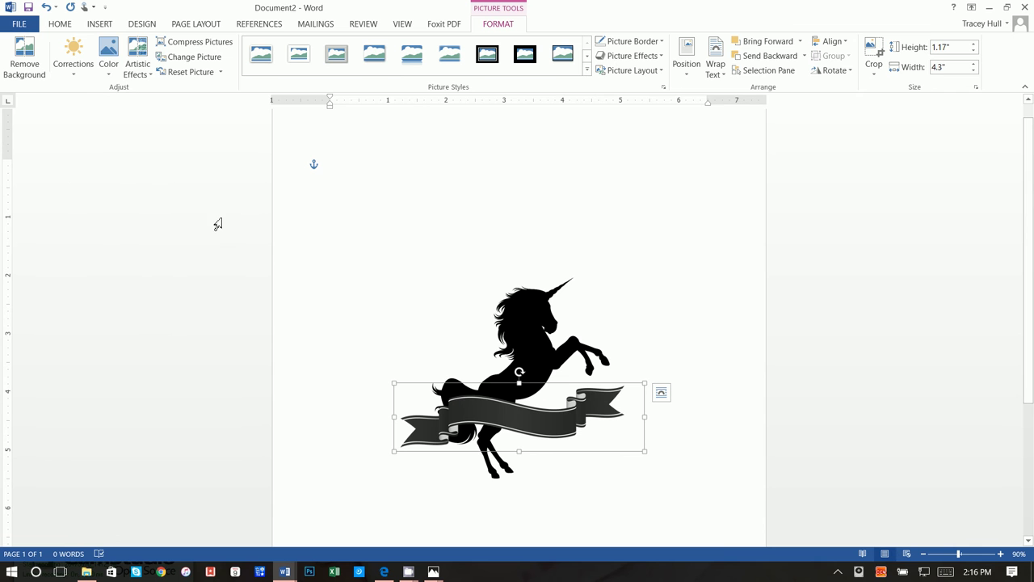
pyautogui.click(108, 56)
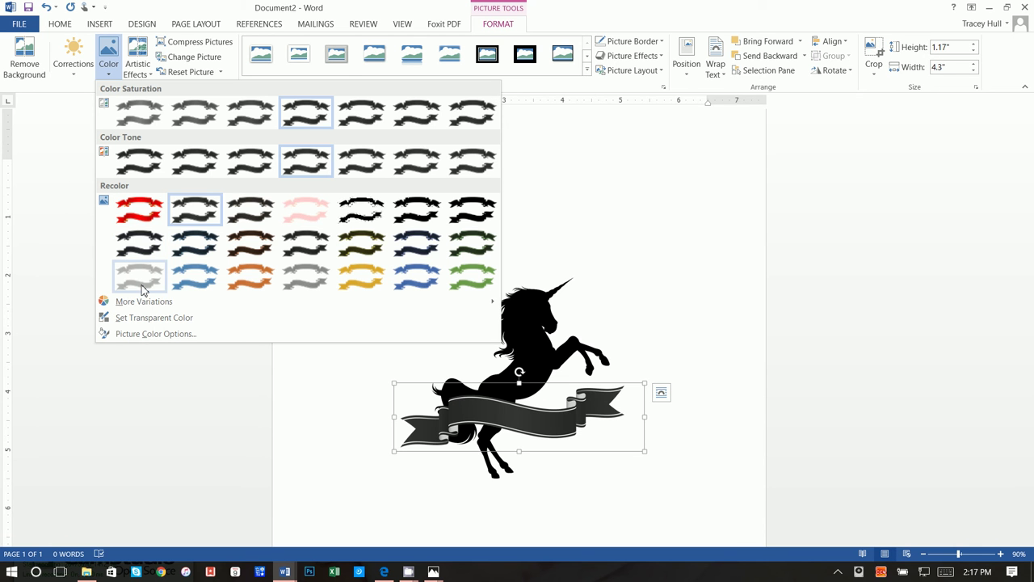
pyautogui.click(197, 212)
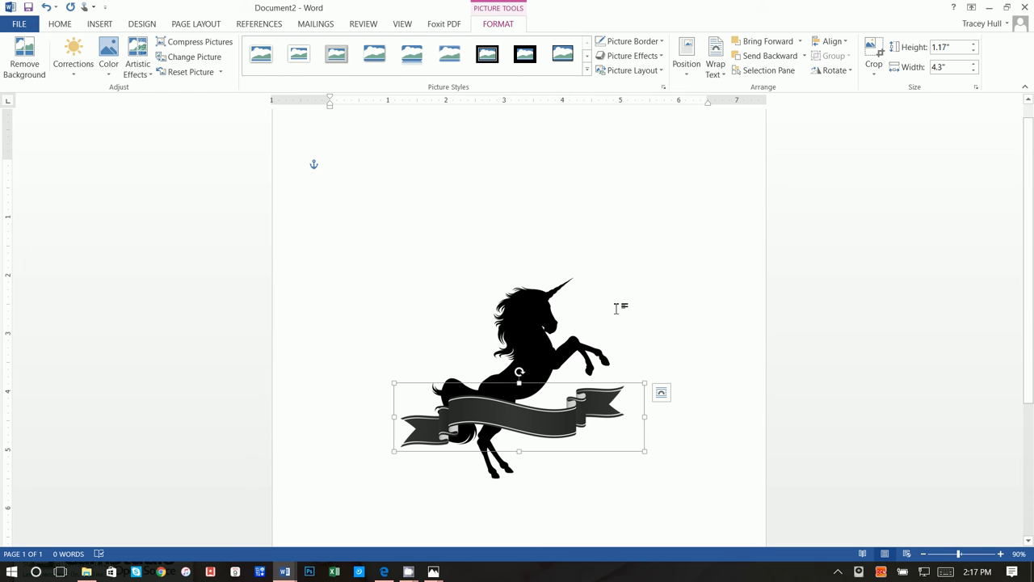
# Review the finished unicorn design in Document1 as a reference, and return to Document2.
pyautogui.click(284, 571)
pyautogui.click(243, 525)
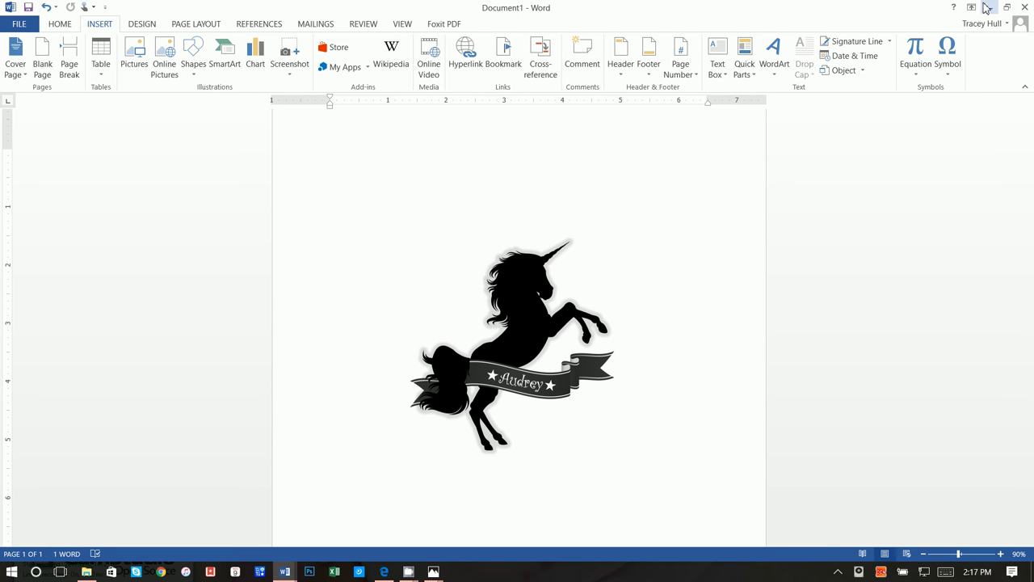
pyautogui.moveTo(284, 572)
pyautogui.click(323, 533)
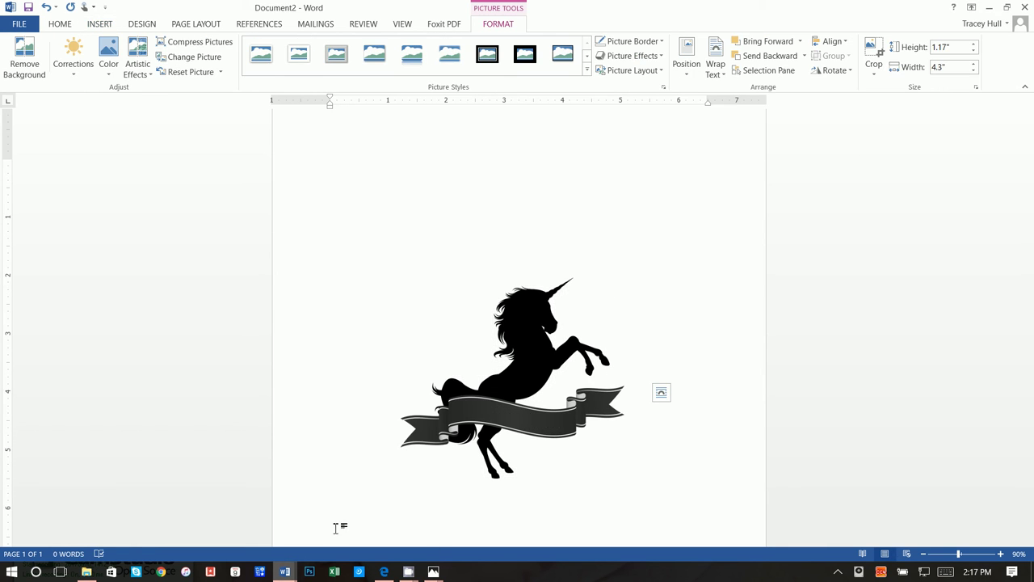
# Apply the thinnest gray glow variation to the unicorn picture.
pyautogui.click(552, 331)
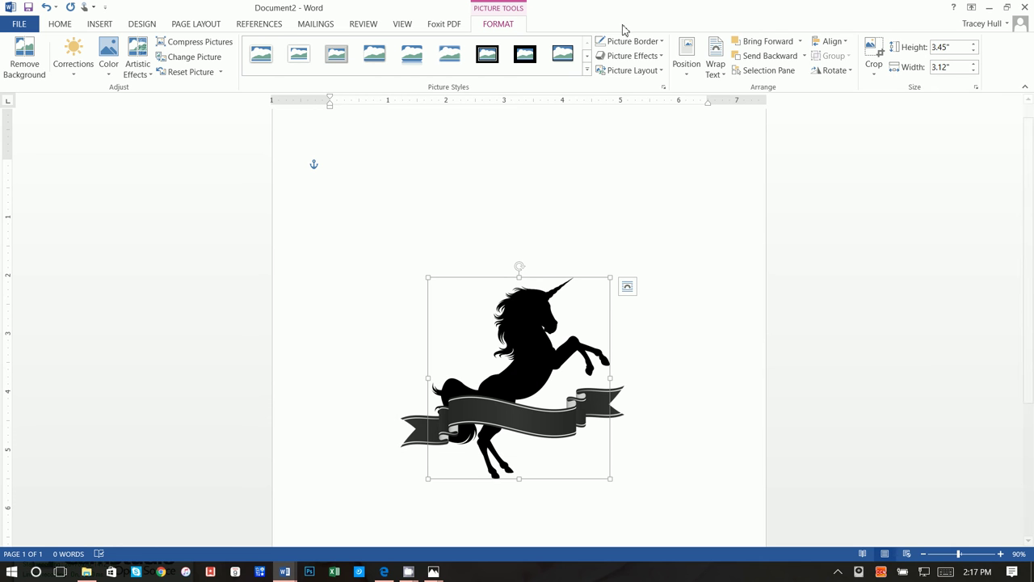
pyautogui.click(627, 55)
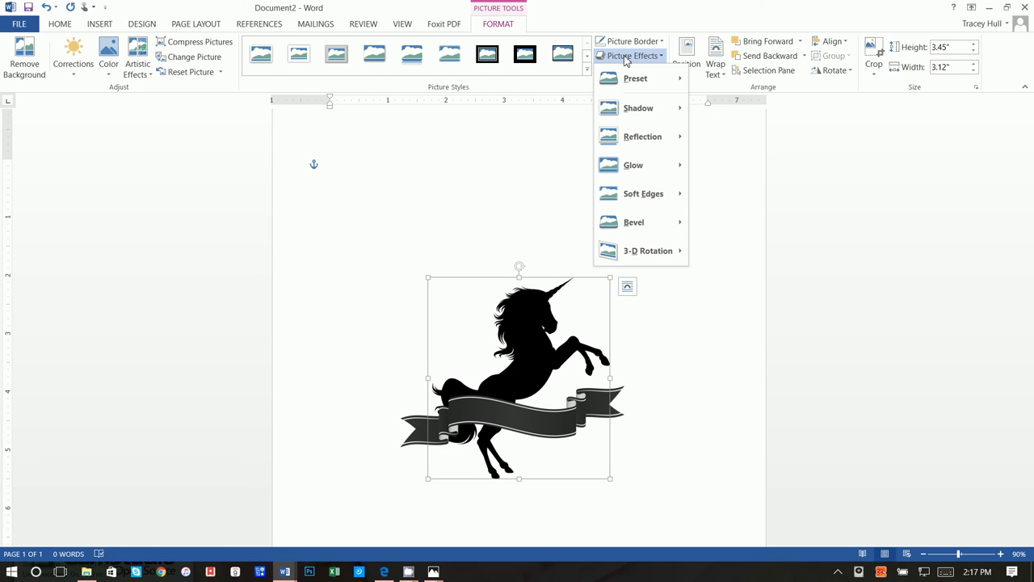
pyautogui.moveTo(627, 163)
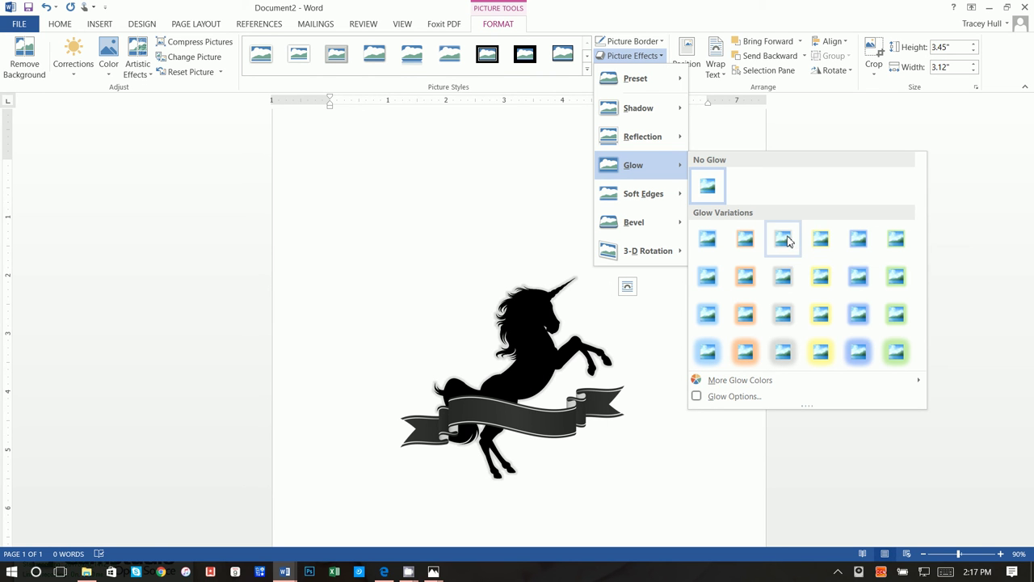
pyautogui.click(787, 240)
pyautogui.click(683, 364)
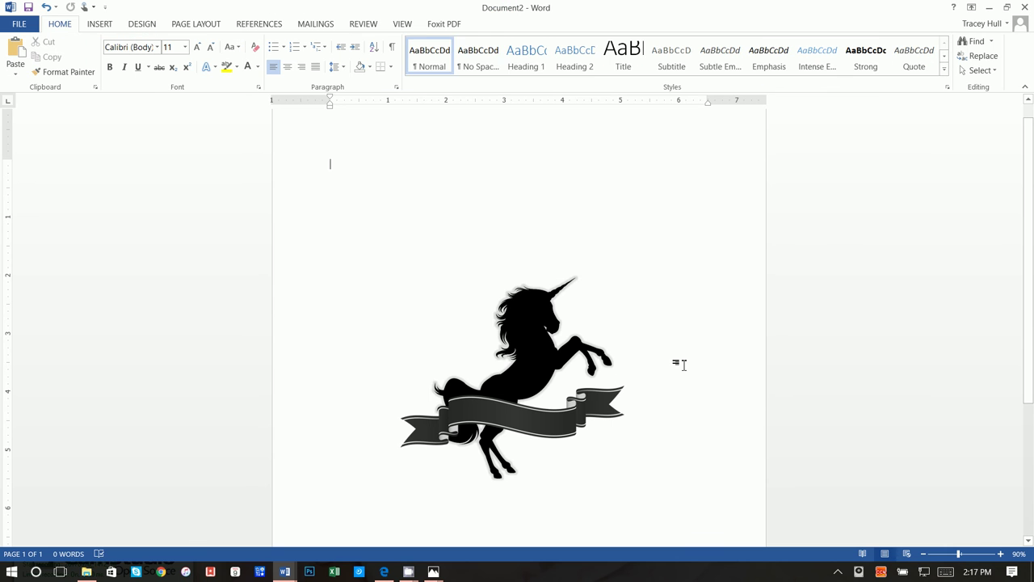
# Duplicate the glowing unicorn by copying it and pasting it at the start of the page.
pyautogui.click(520, 375)
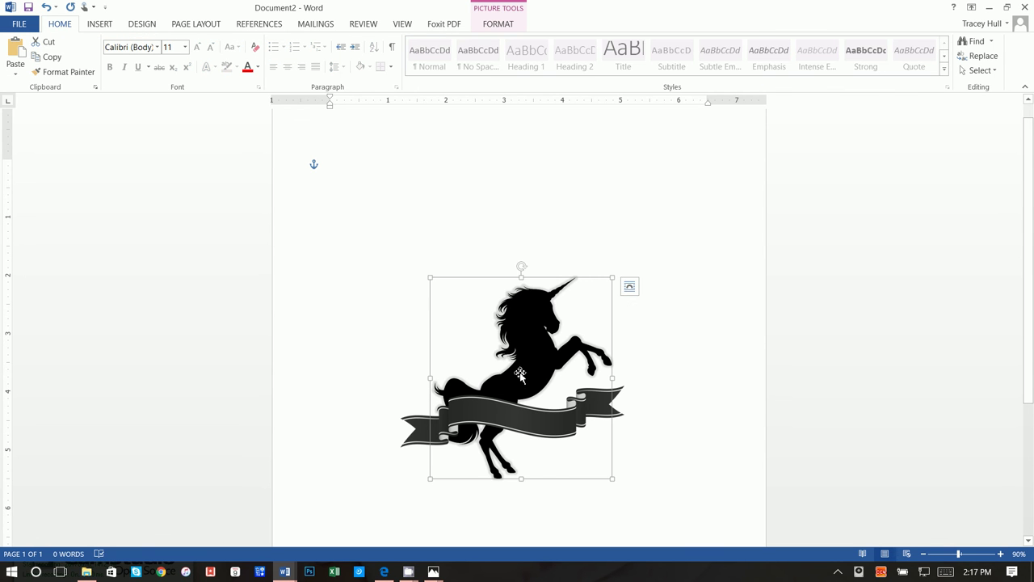
pyautogui.rightClick(520, 376)
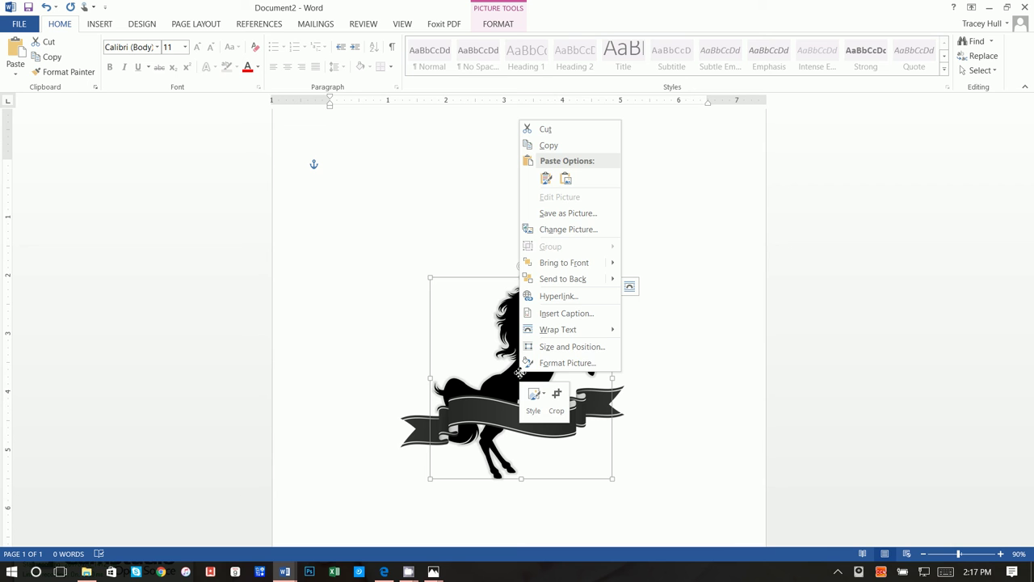
pyautogui.click(549, 145)
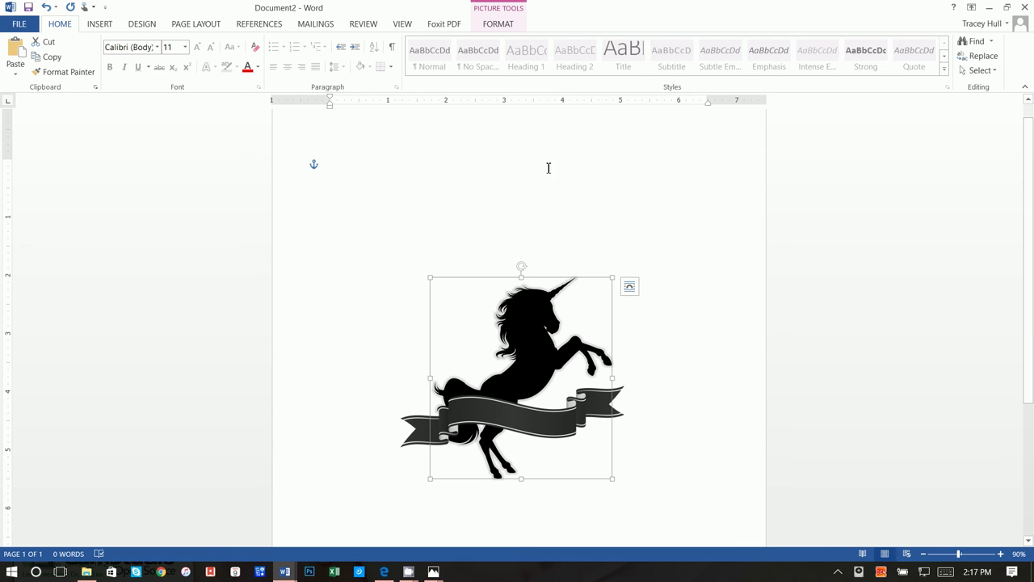
pyautogui.click(539, 222)
pyautogui.rightClick(369, 159)
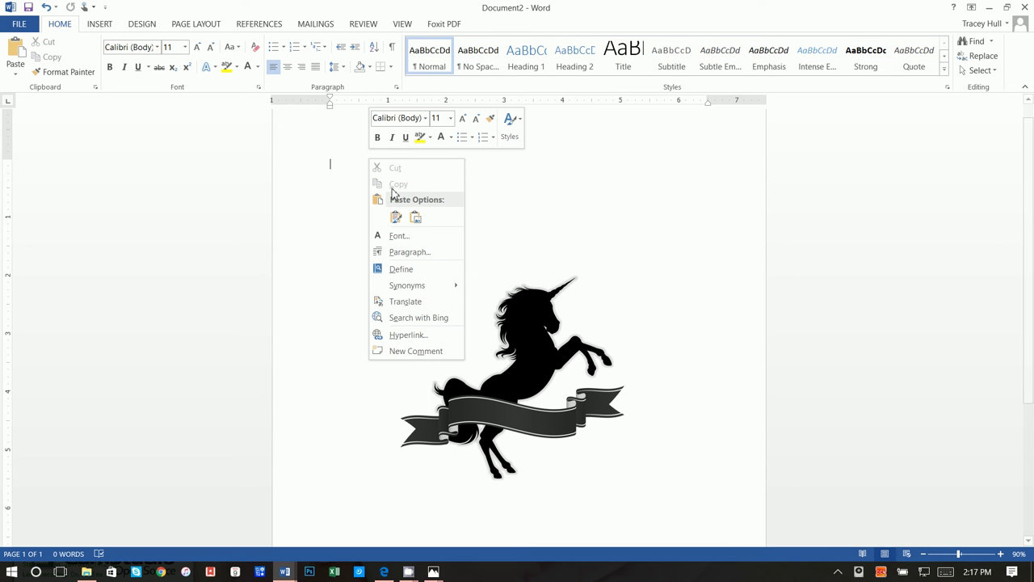
pyautogui.click(403, 221)
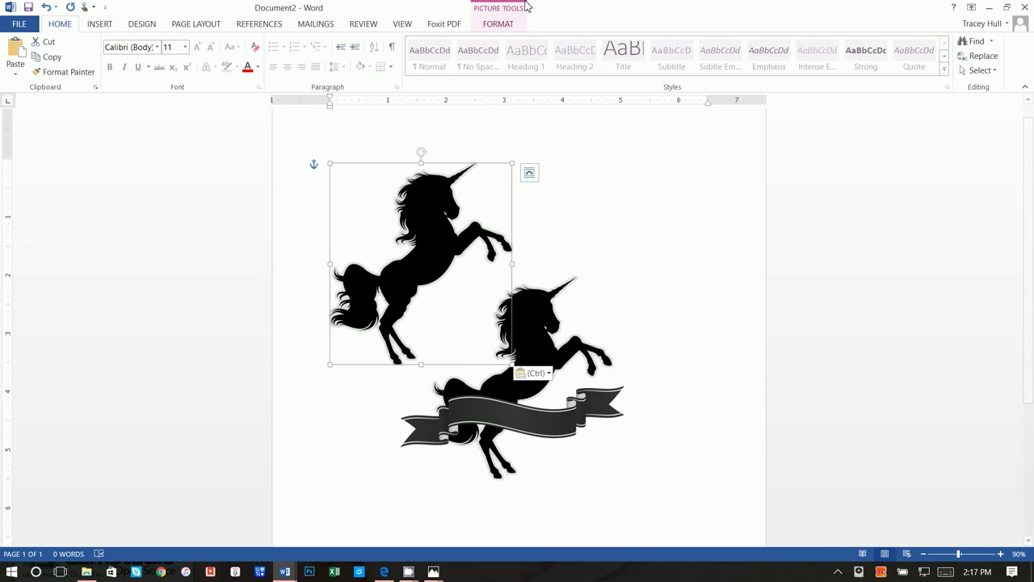
# Remove the glow from the pasted unicorn copy with No Glow.
pyautogui.click(508, 26)
pyautogui.click(646, 58)
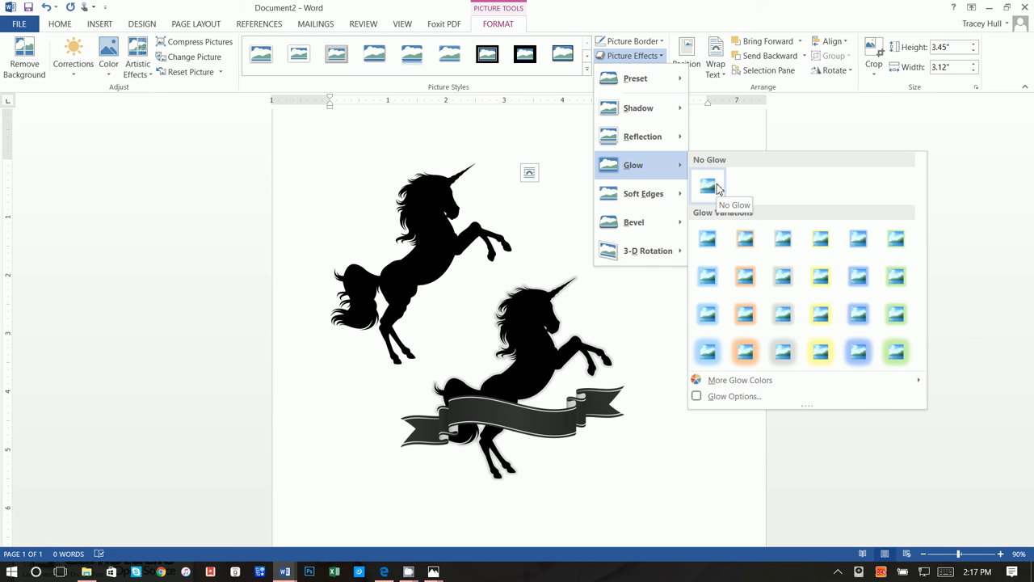
pyautogui.click(718, 188)
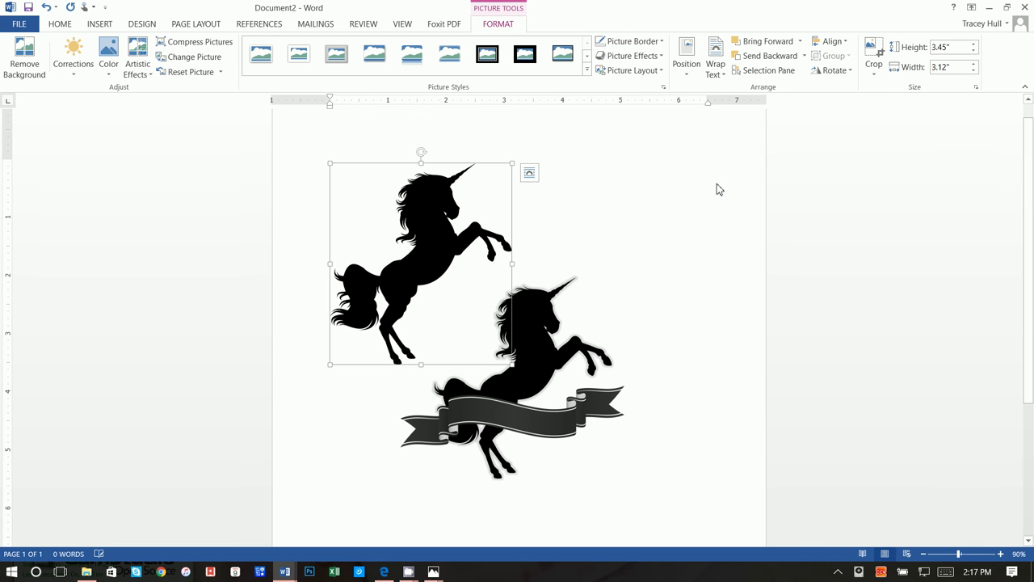
# Crop the unicorn copy down to its tail, about 0.83 inches wide, and place it exactly over the original tail, covering the ribbon.
pyautogui.click(872, 51)
pyautogui.moveTo(512, 262); pyautogui.dragTo(377, 272)
pyautogui.click(575, 221)
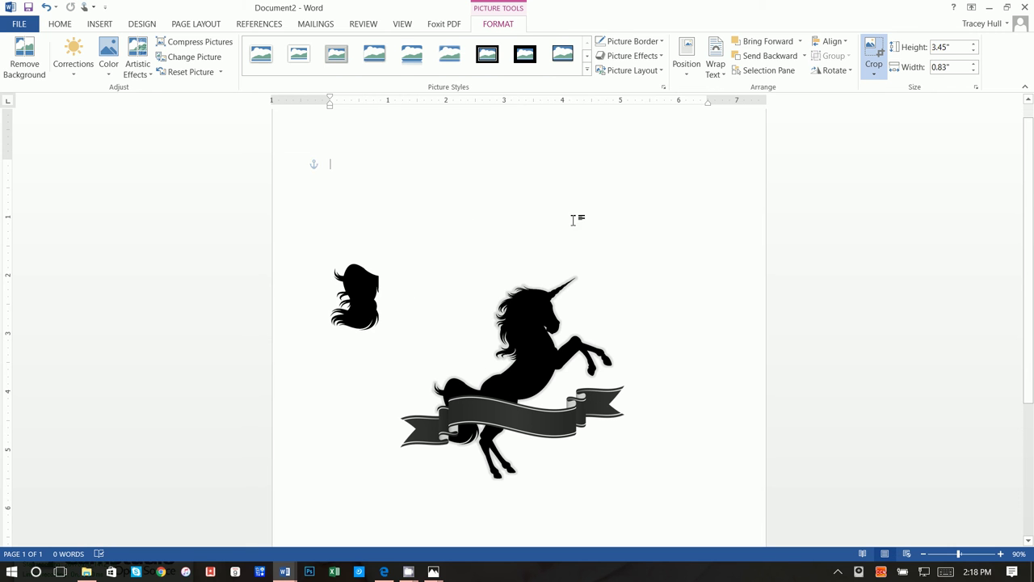
pyautogui.moveTo(380, 300); pyautogui.dragTo(459, 399)
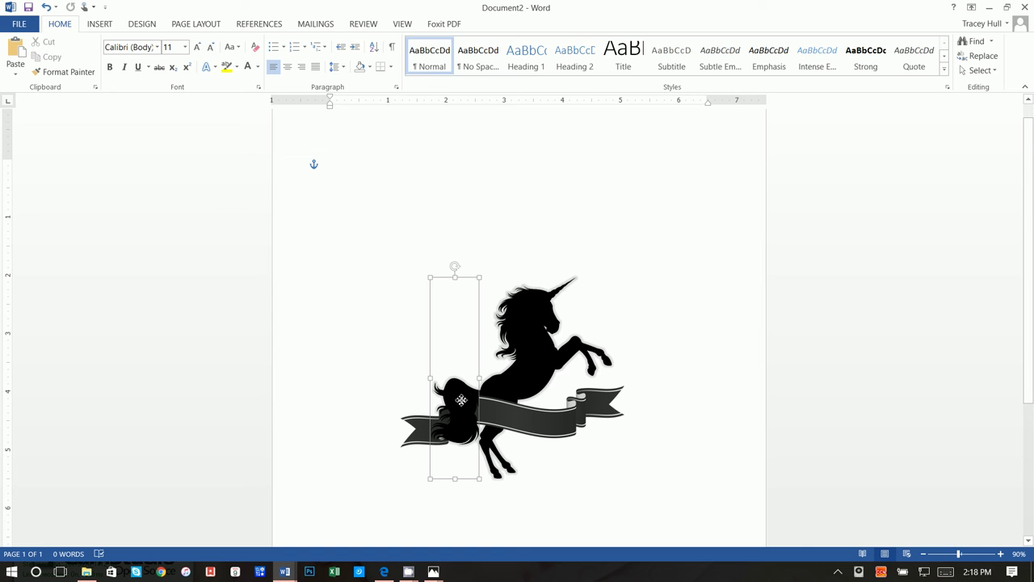
pyautogui.click(685, 389)
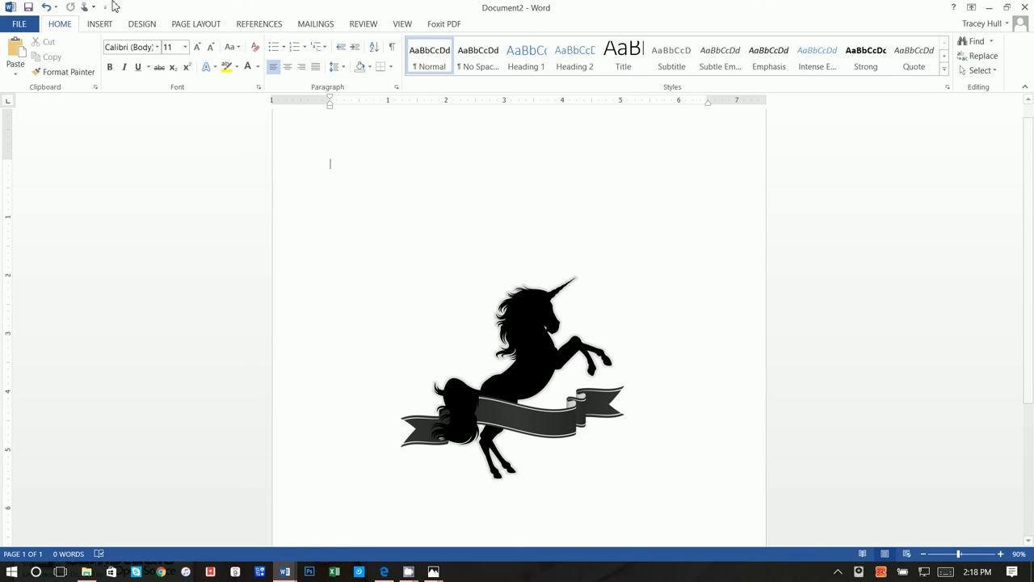
# Draw a text box about 0.69 by 1.51 inches over the middle of the ribbon and enter the recipient's first name.
pyautogui.click(108, 25)
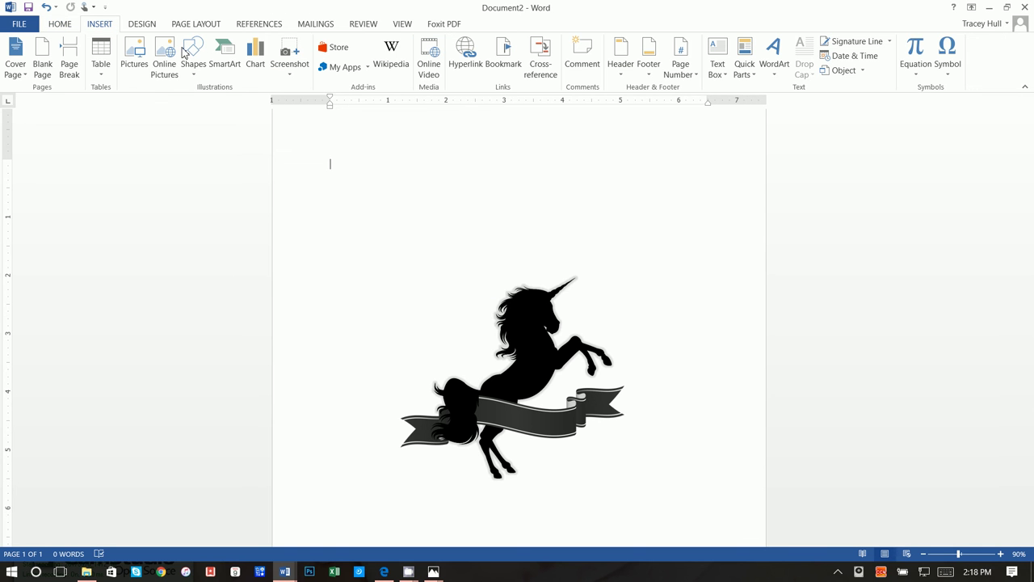
pyautogui.click(718, 71)
pyautogui.click(743, 361)
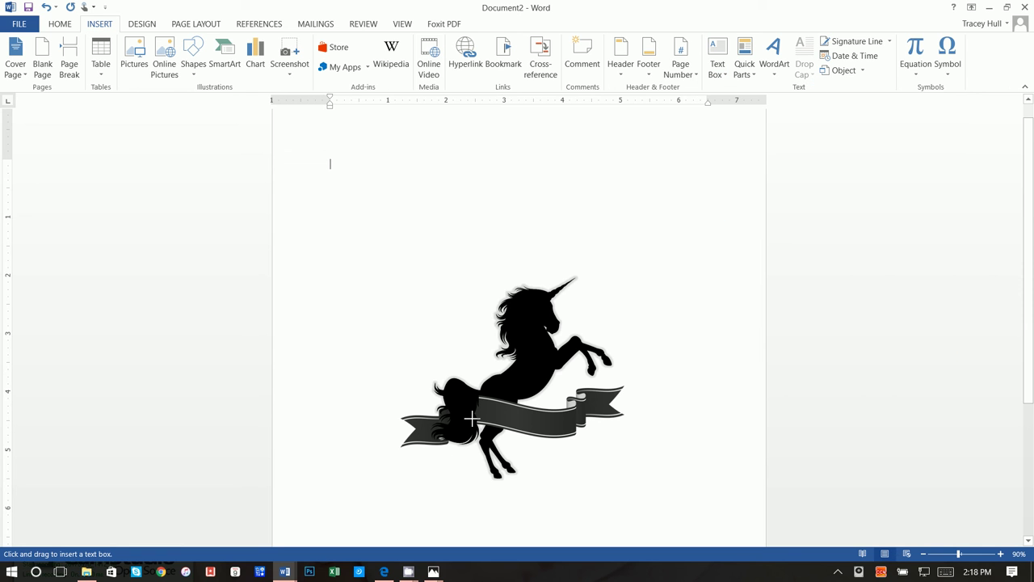
pyautogui.moveTo(486, 398)
pyautogui.mouseDown()
pyautogui.moveTo(490, 416)
pyautogui.moveTo(576, 440)
pyautogui.mouseUp()
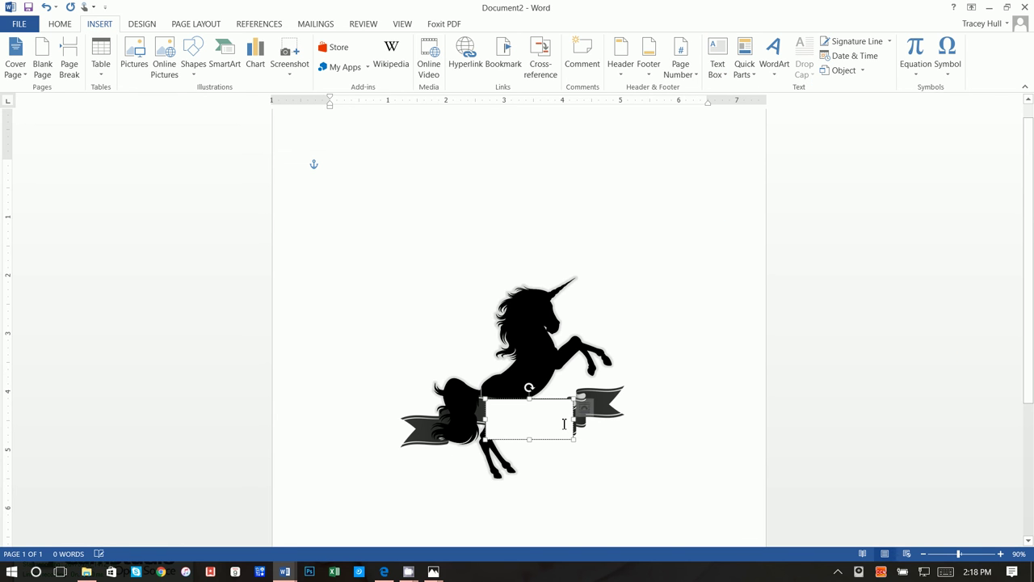
pyautogui.write('Audry')
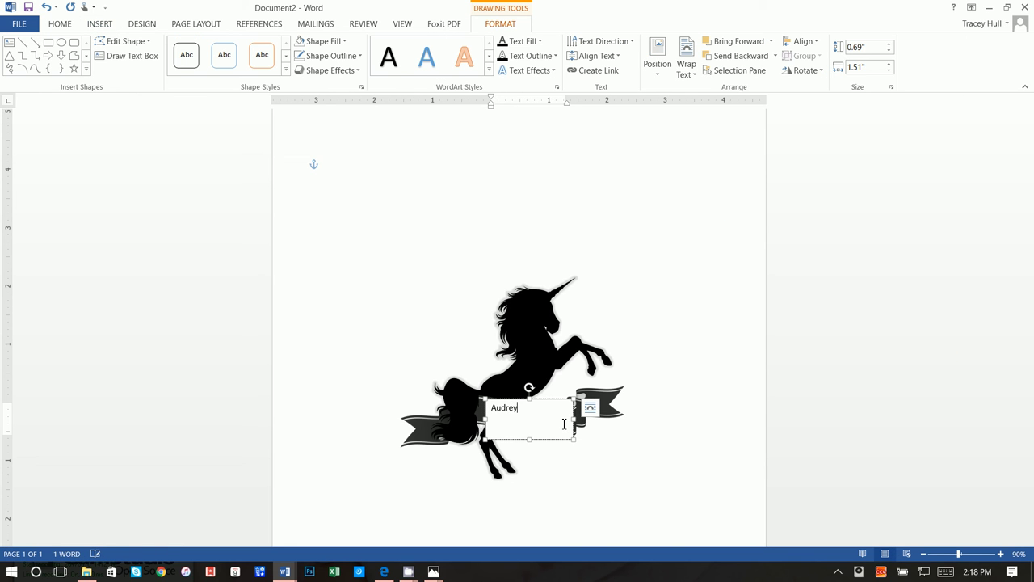
# Format the name on the ribbon in white Curlz MT at size 18.
pyautogui.doubleClick(537, 412)
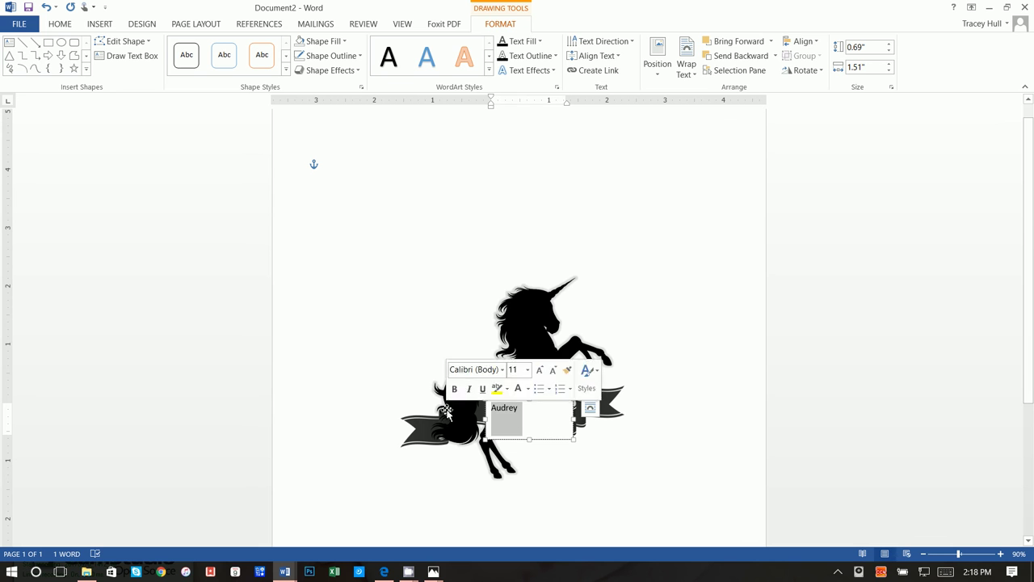
pyautogui.click(59, 25)
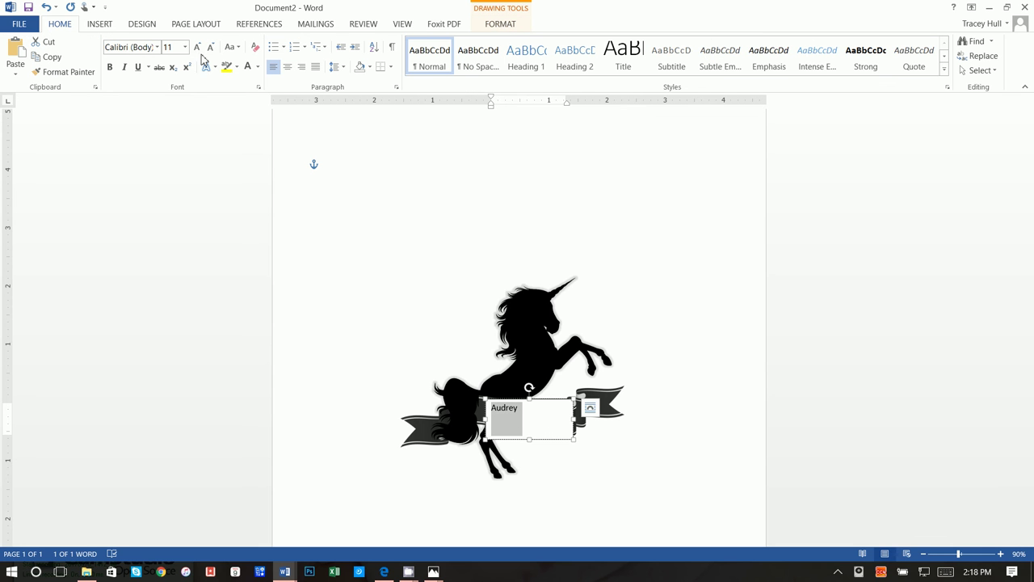
pyautogui.click(158, 46)
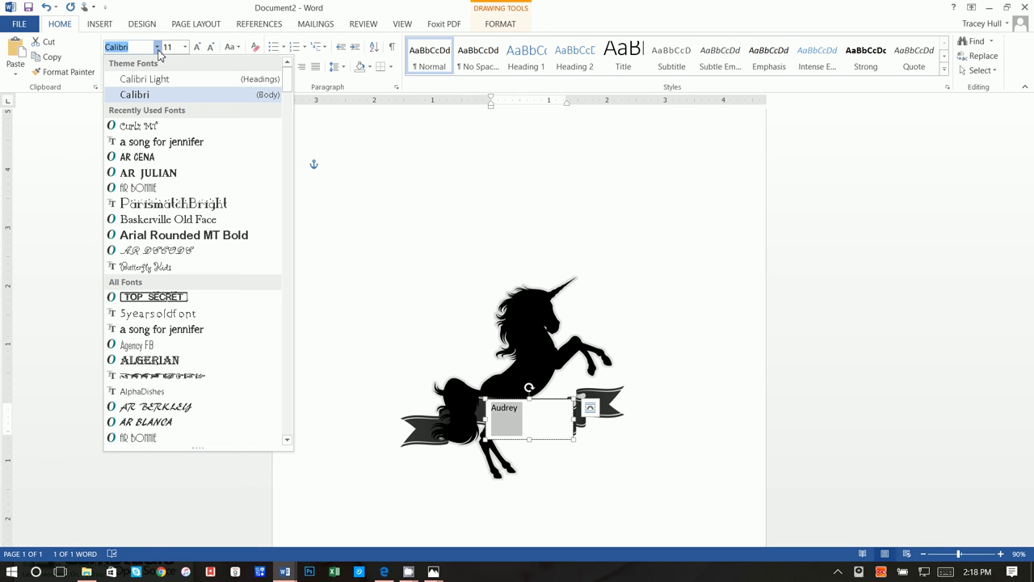
pyautogui.click(160, 131)
pyautogui.click(185, 47)
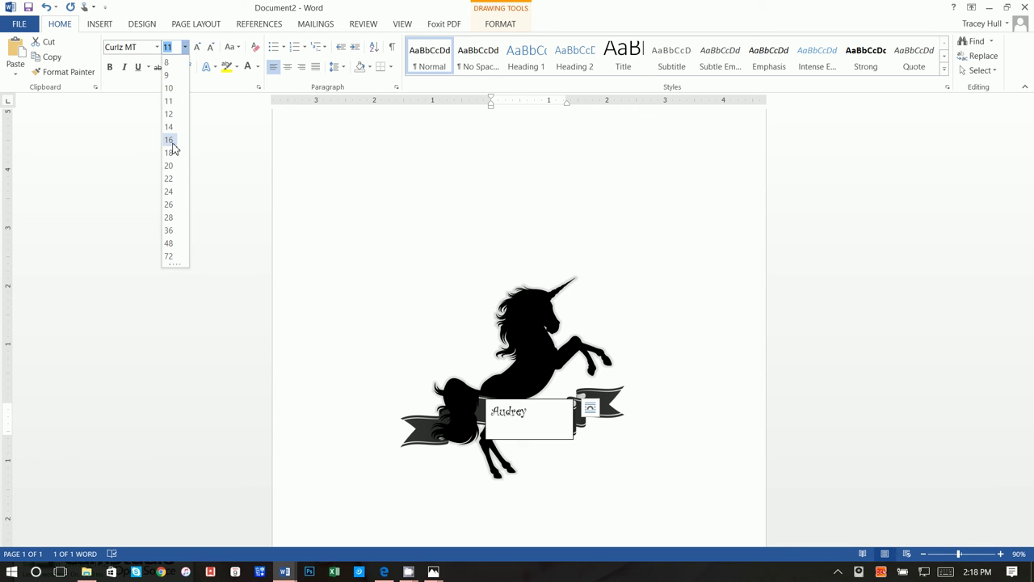
pyautogui.click(170, 153)
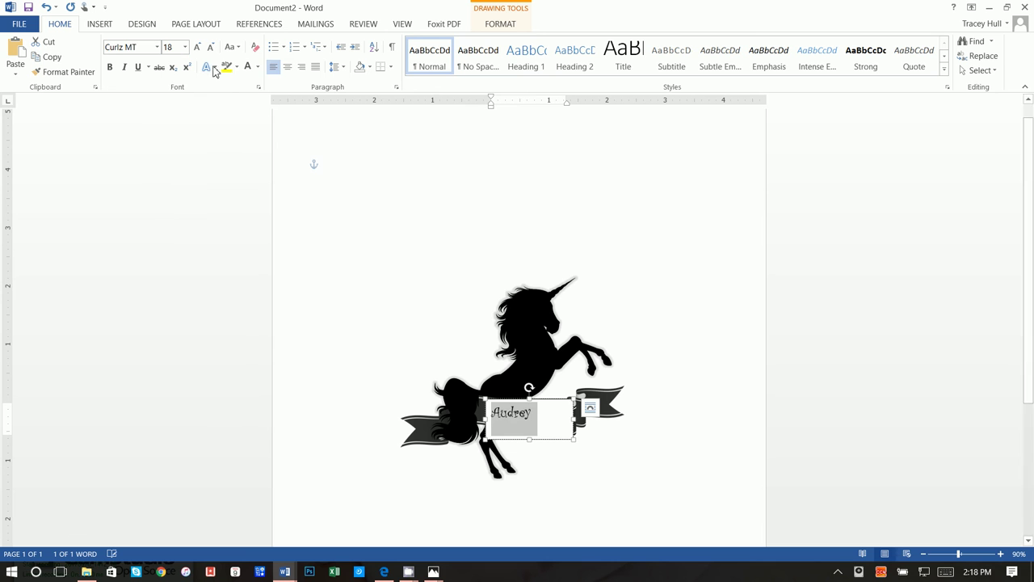
pyautogui.click(251, 68)
# Tilt the name's text box slightly clockwise and remove its fill and outline so the ribbon shows through.
pyautogui.moveTo(529, 388); pyautogui.dragTo(531, 408)
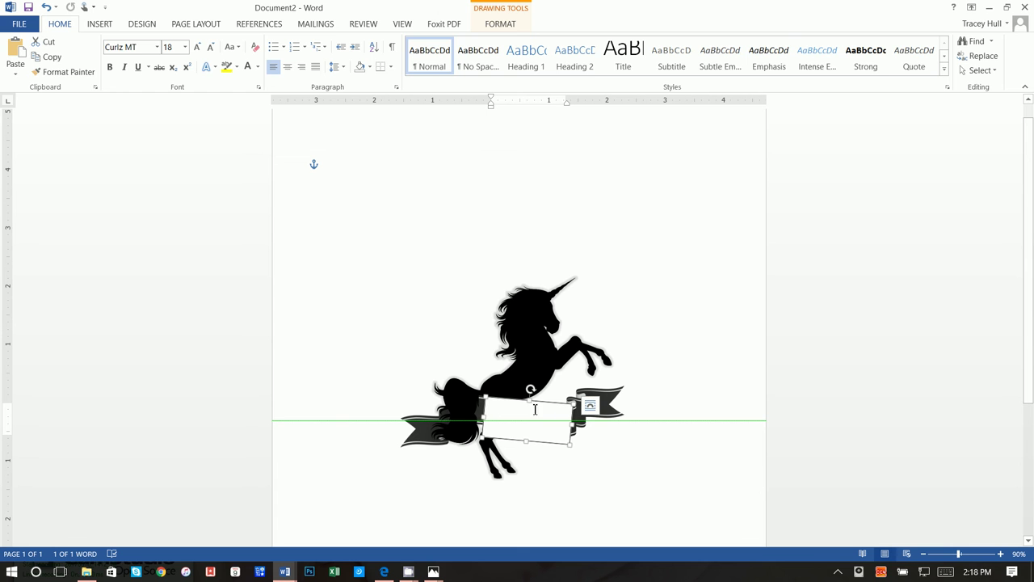
pyautogui.click(507, 28)
pyautogui.click(335, 40)
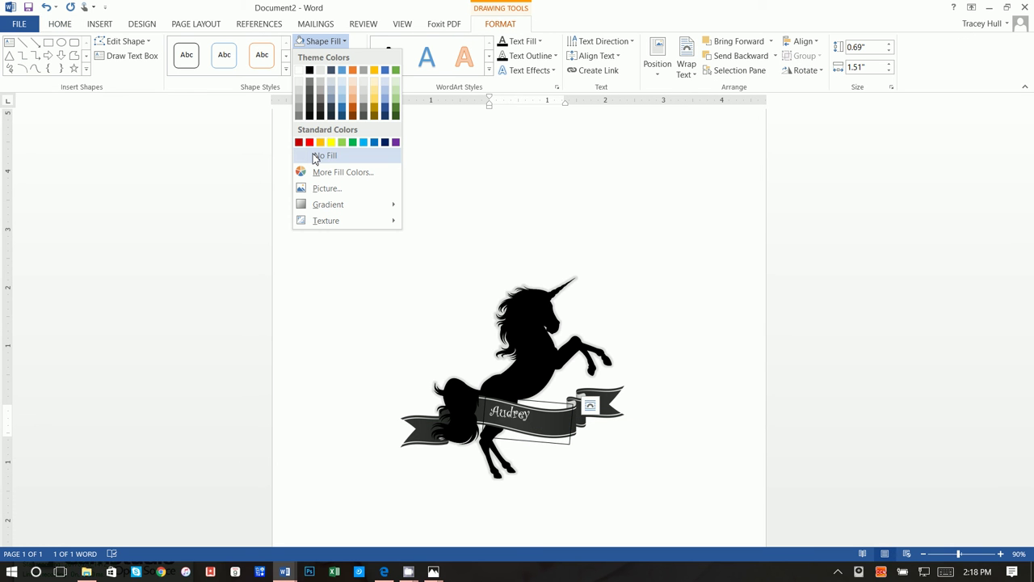
pyautogui.click(315, 159)
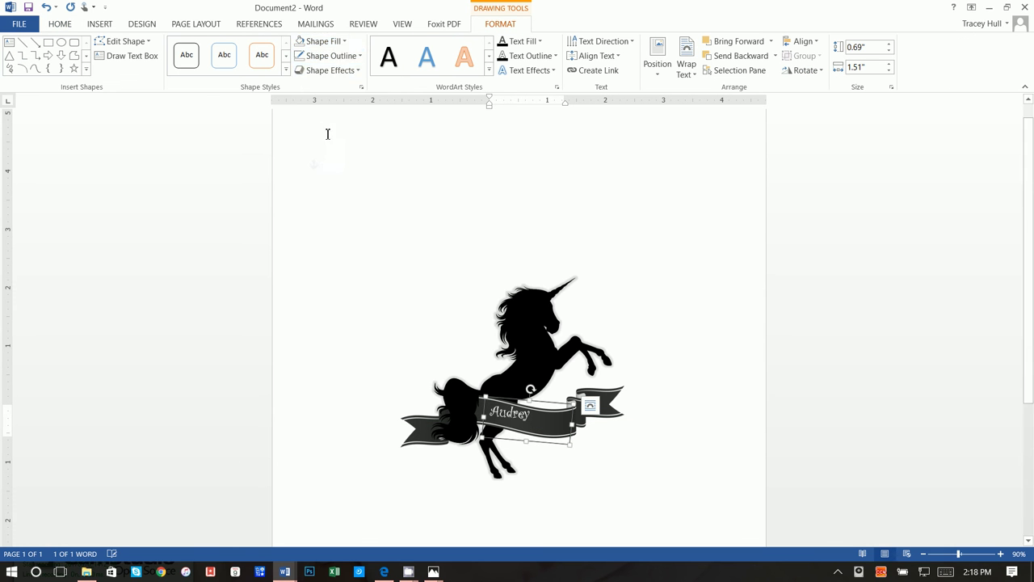
pyautogui.click(340, 54)
pyautogui.click(318, 171)
# Insert one solid Wingdings star (character code 171) directly after the name on the ribbon.
pyautogui.click(532, 414)
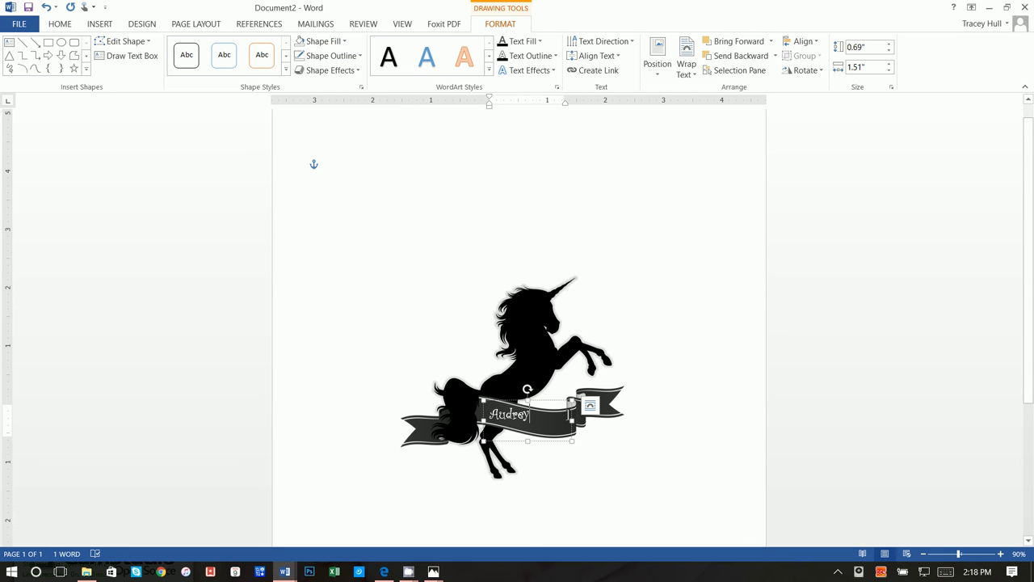
pyautogui.click(110, 25)
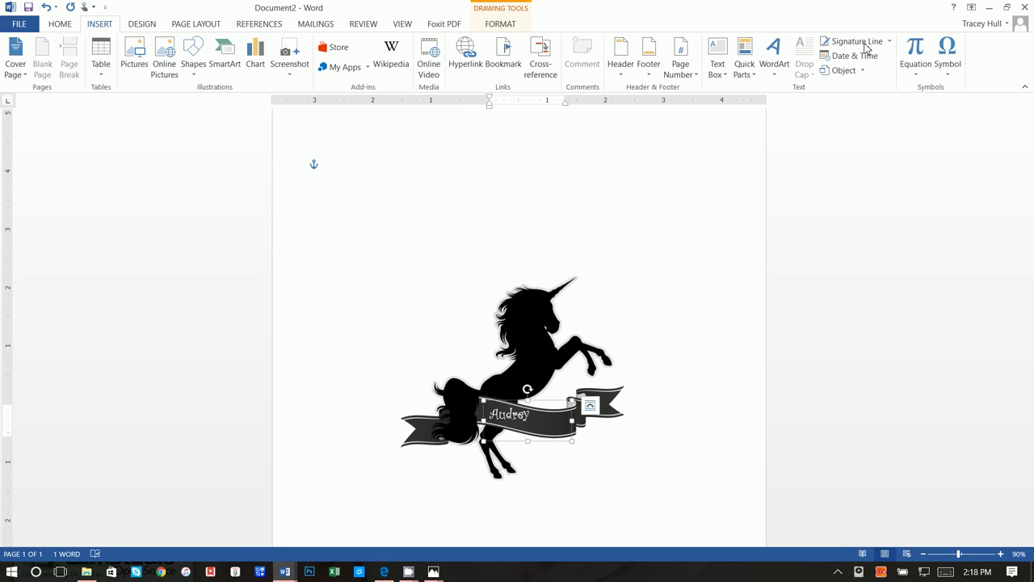
pyautogui.click(945, 61)
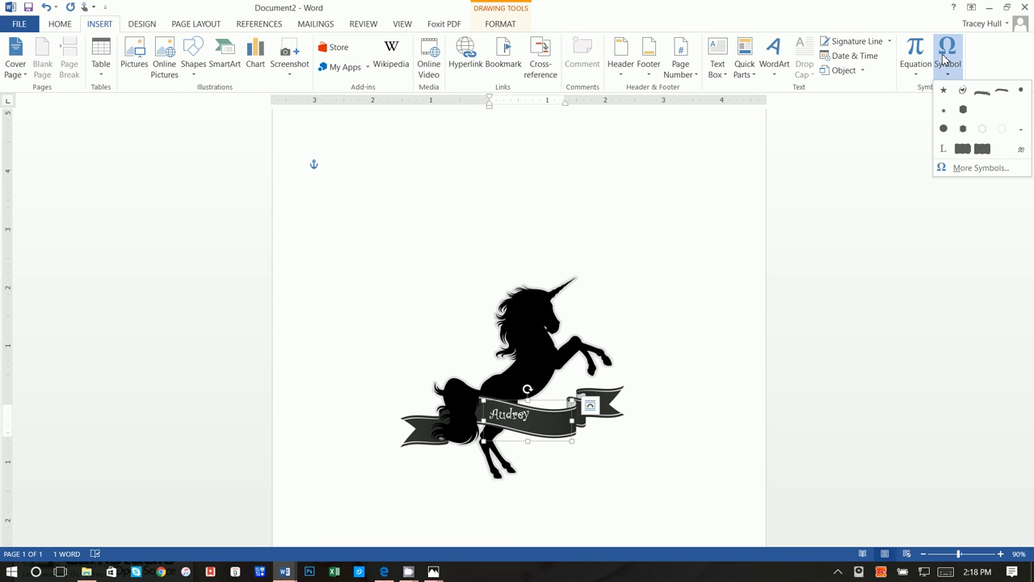
pyautogui.click(961, 168)
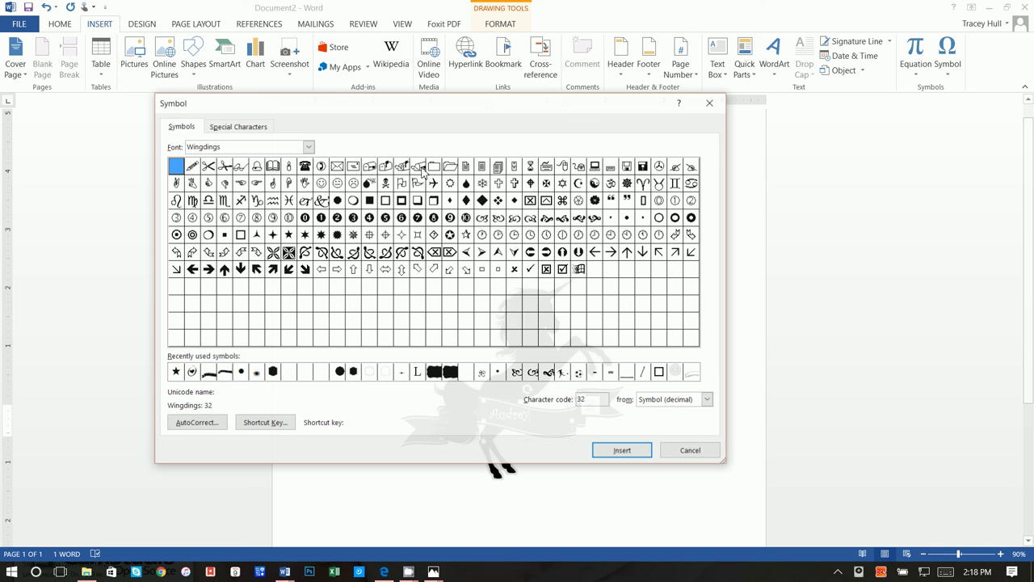
pyautogui.doubleClick(287, 235)
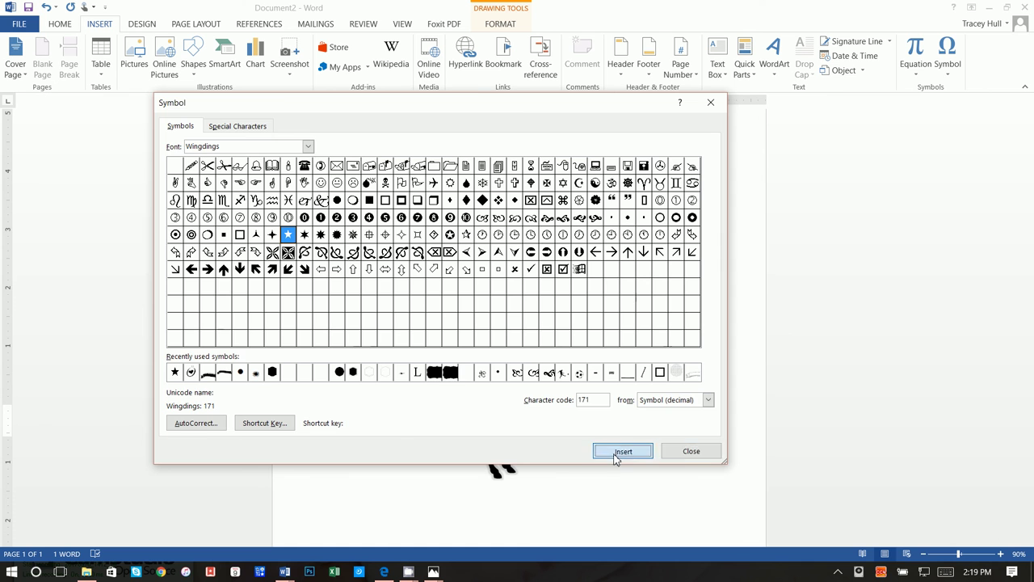
pyautogui.click(688, 453)
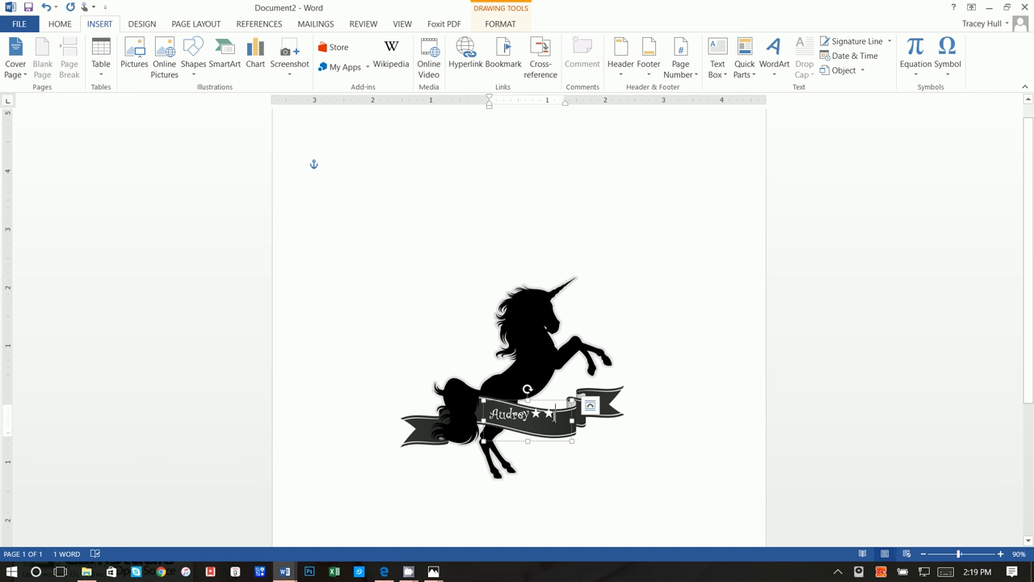
pyautogui.moveTo(555, 413); pyautogui.dragTo(543, 413)
pyautogui.press('Delete')
# Insert a matching solid Wingdings star directly before the name.
pyautogui.click(947, 56)
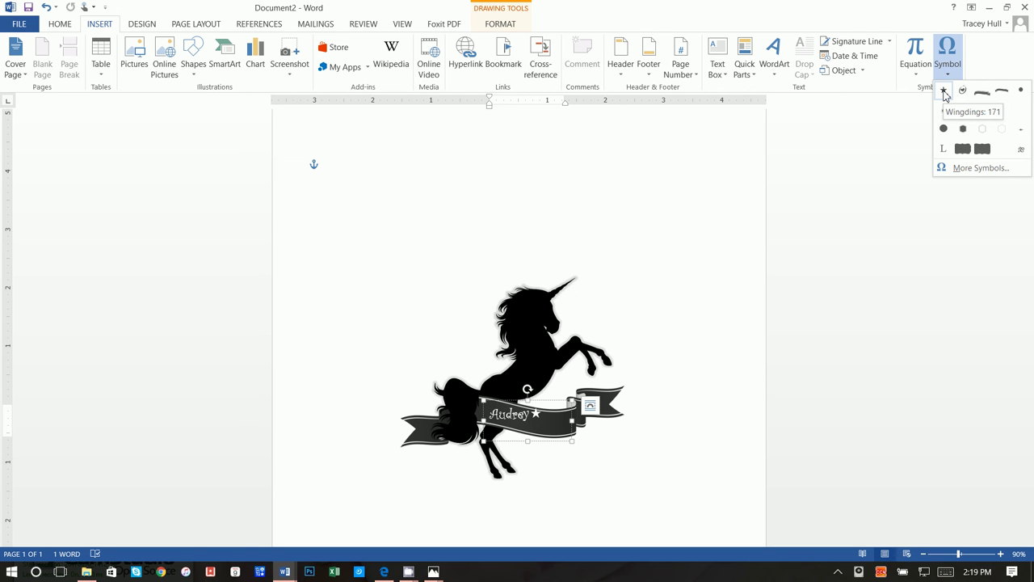
pyautogui.click(944, 94)
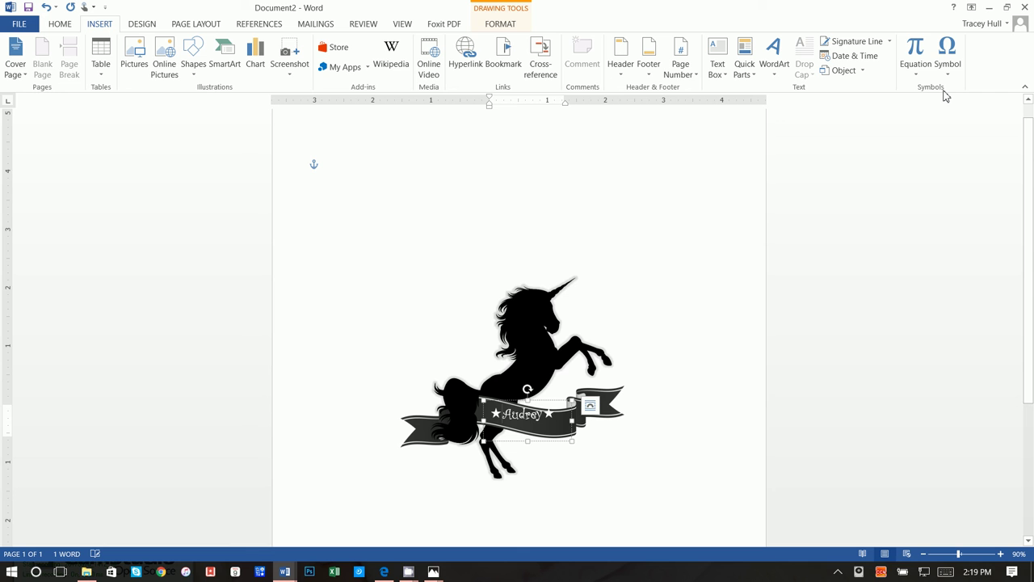
pyautogui.click(738, 344)
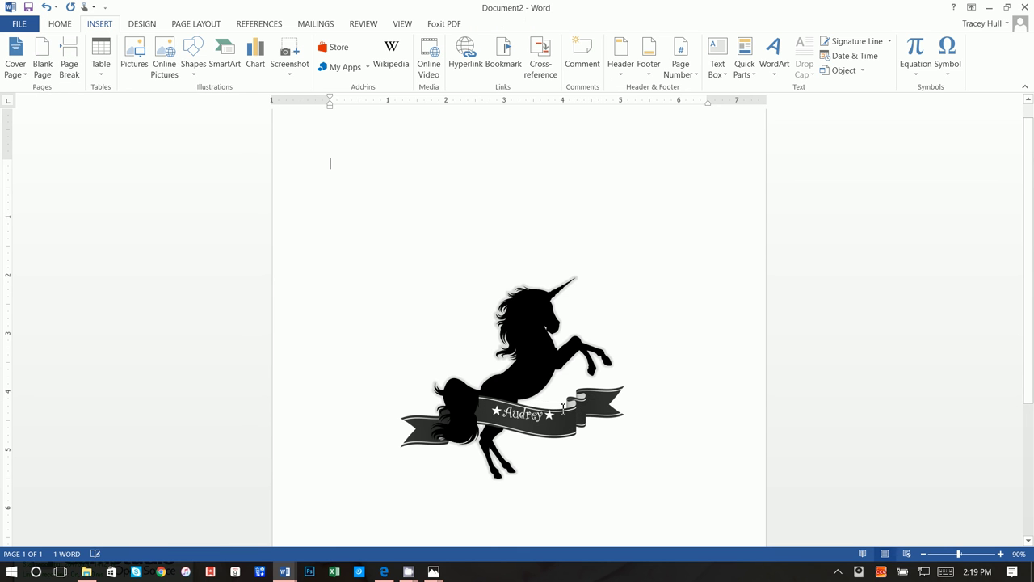
# Rotate the name's text box further clockwise to follow the ribbon's slope and set the name's font size to 20.
pyautogui.click(529, 398)
pyautogui.moveTo(527, 390); pyautogui.dragTo(545, 411)
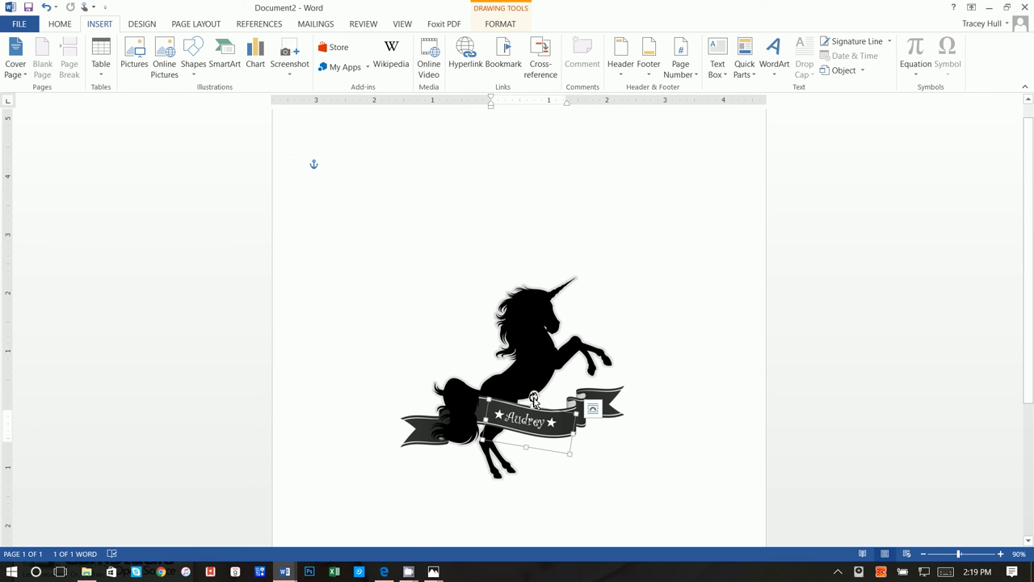
pyautogui.moveTo(534, 401); pyautogui.dragTo(528, 395)
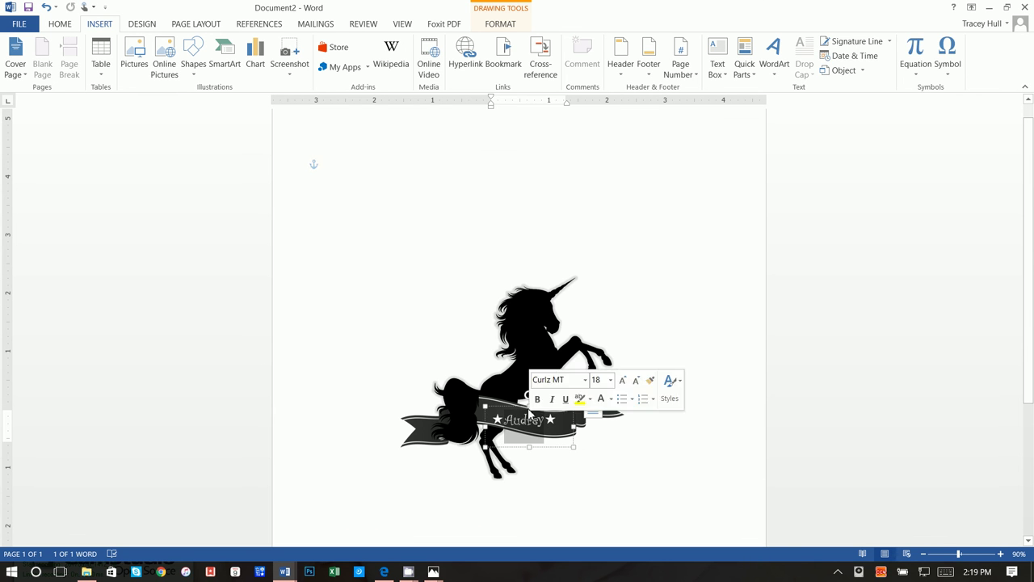
pyautogui.click(58, 25)
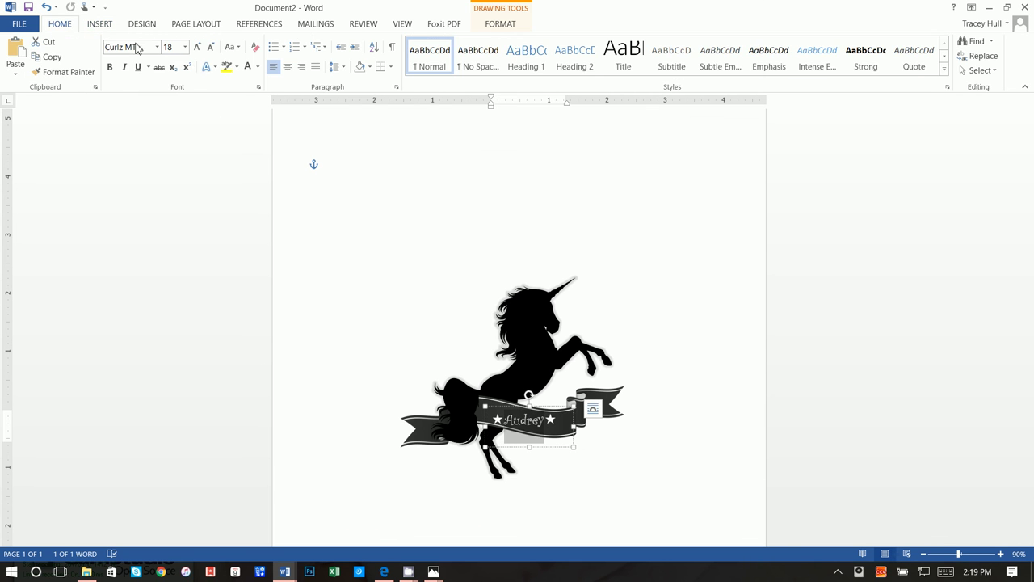
pyautogui.click(185, 47)
pyautogui.click(174, 166)
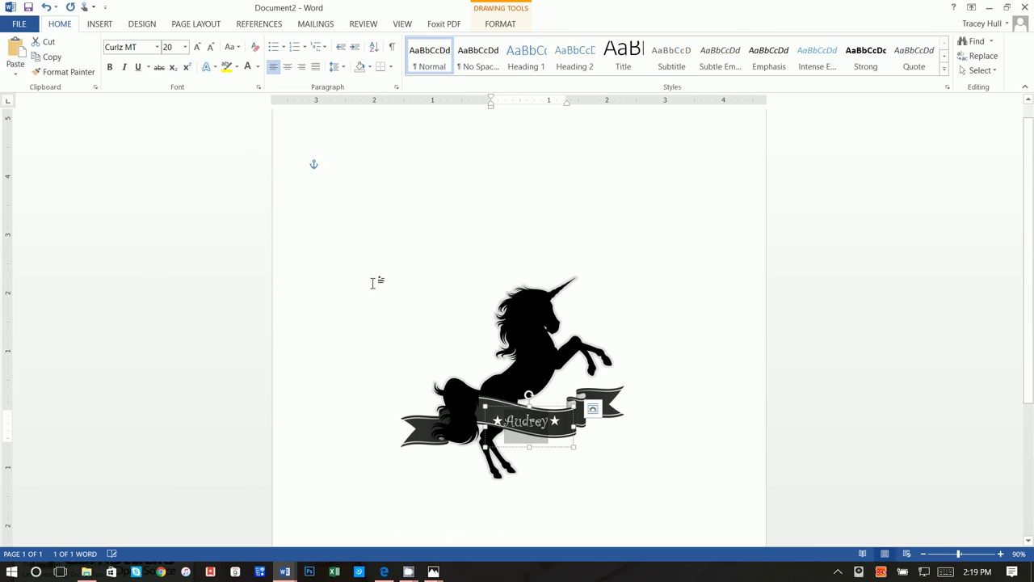
pyautogui.click(671, 325)
pyautogui.click(531, 416)
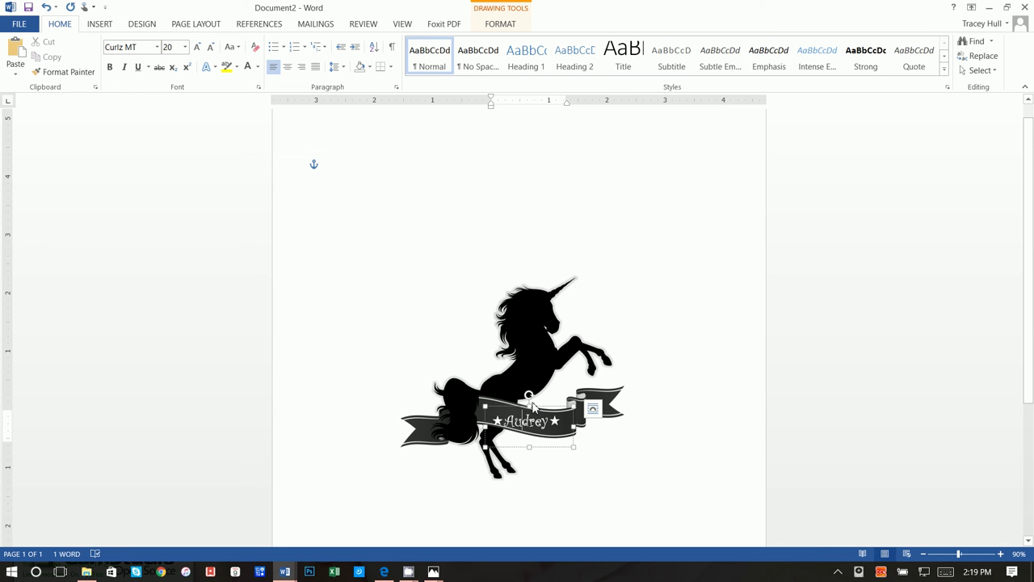
pyautogui.moveTo(529, 395); pyautogui.dragTo(531, 397)
pyautogui.click(541, 409)
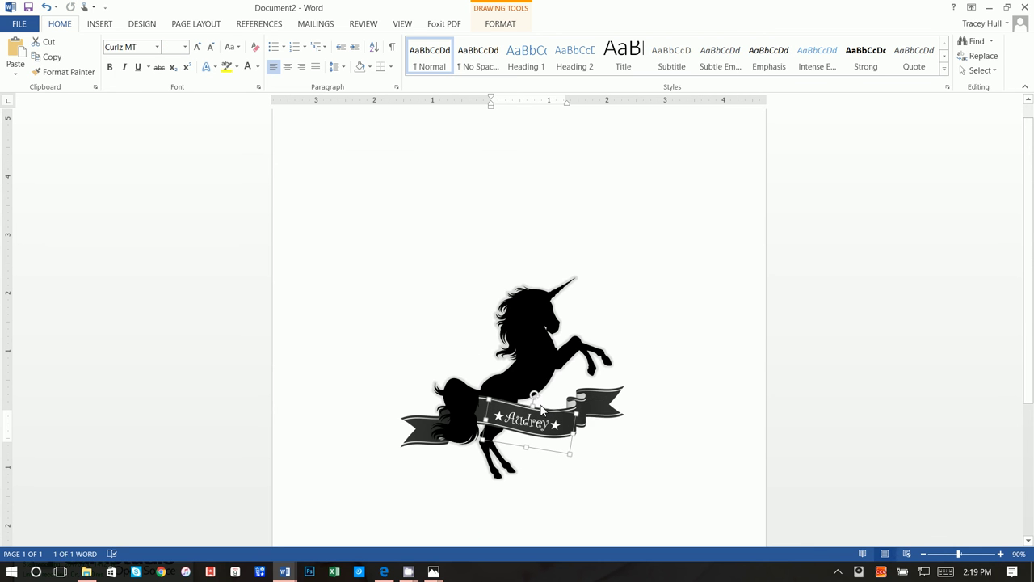
pyautogui.click(703, 383)
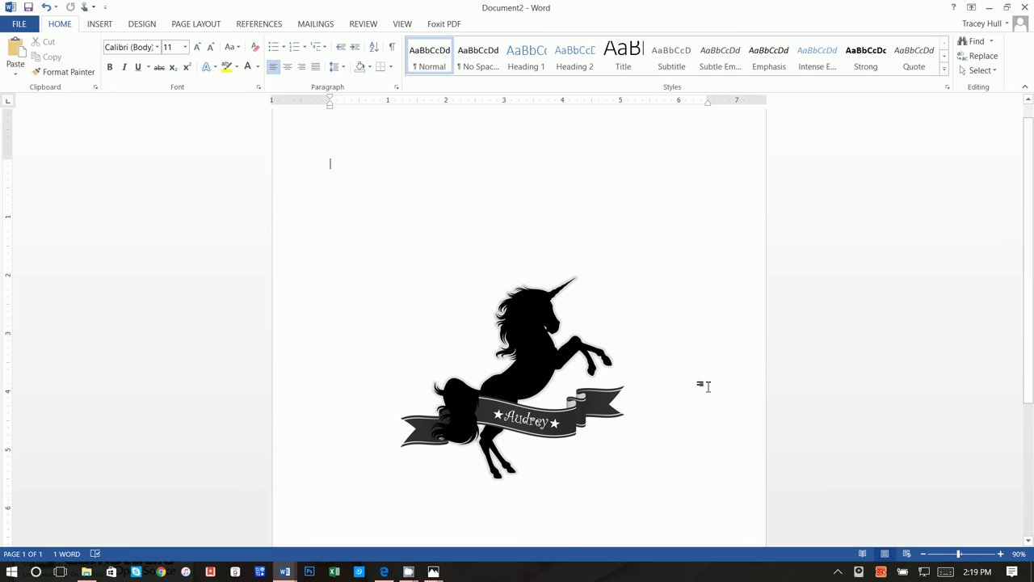
# Examine the unicorn design's placement on the whole page at 60% zoom.
pyautogui.moveTo(554, 341); pyautogui.dragTo(556, 339)
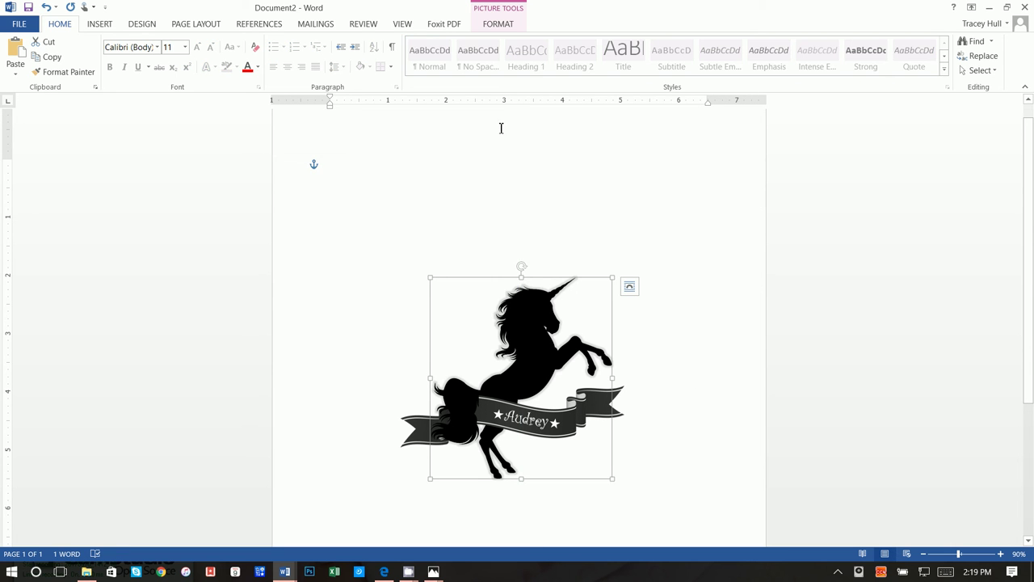
pyautogui.press('Down')
pyautogui.press('Down')
pyautogui.scroll(-4, 536, 404)
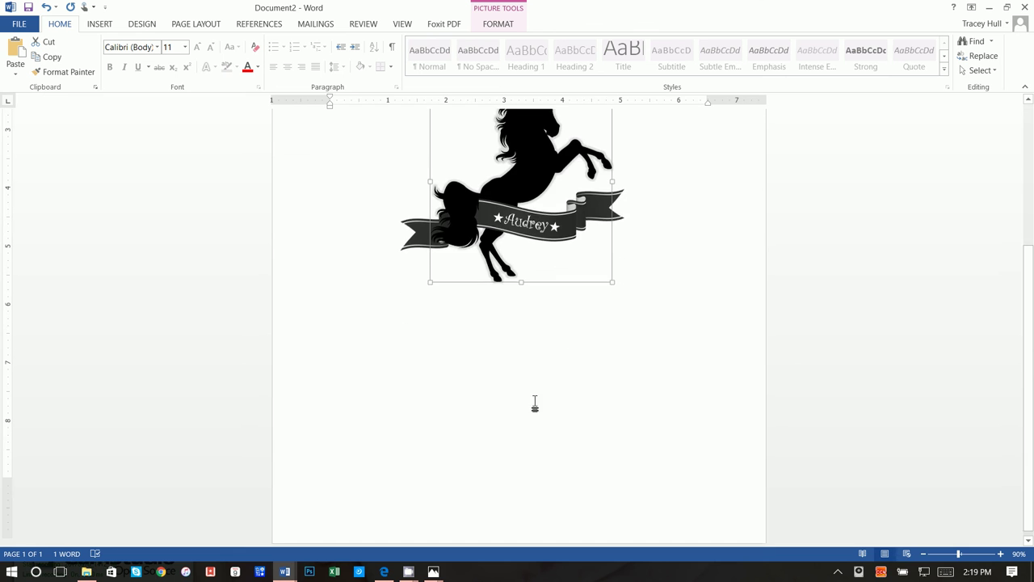
pyautogui.scroll(2, 537, 412)
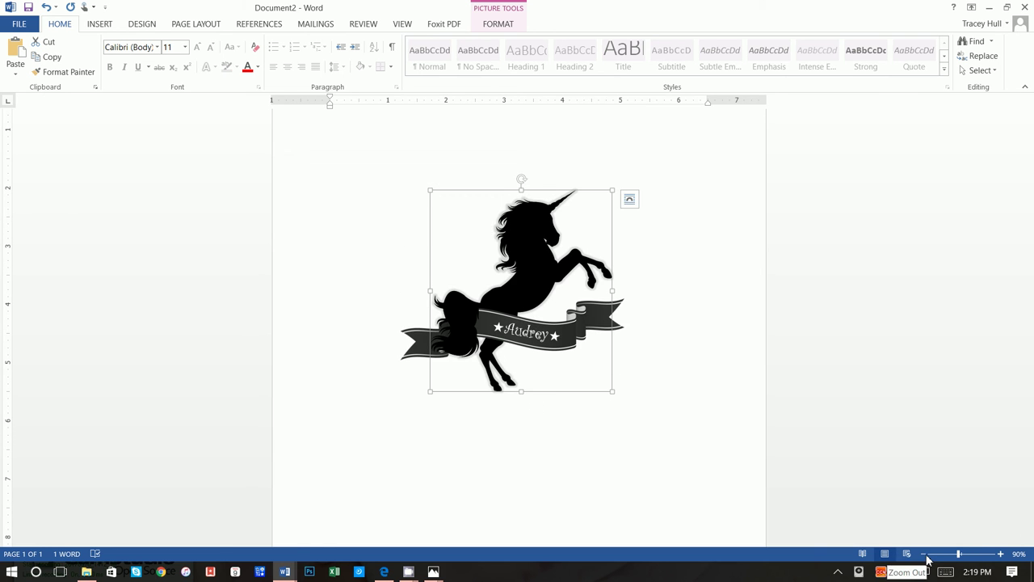
pyautogui.click(923, 553)
pyautogui.click(923, 553)
pyautogui.click(923, 553)
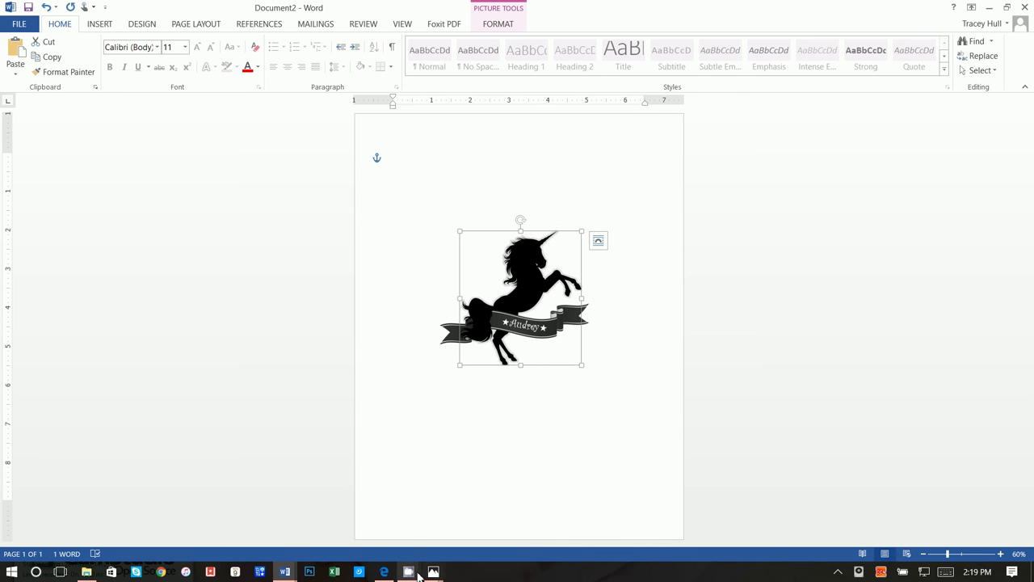
# Switch to Photos, examine the bag loaded in the printer in IMG_2984 and the printed design in IMG_2985 up close, and return to Word.
pyautogui.moveTo(435, 571)
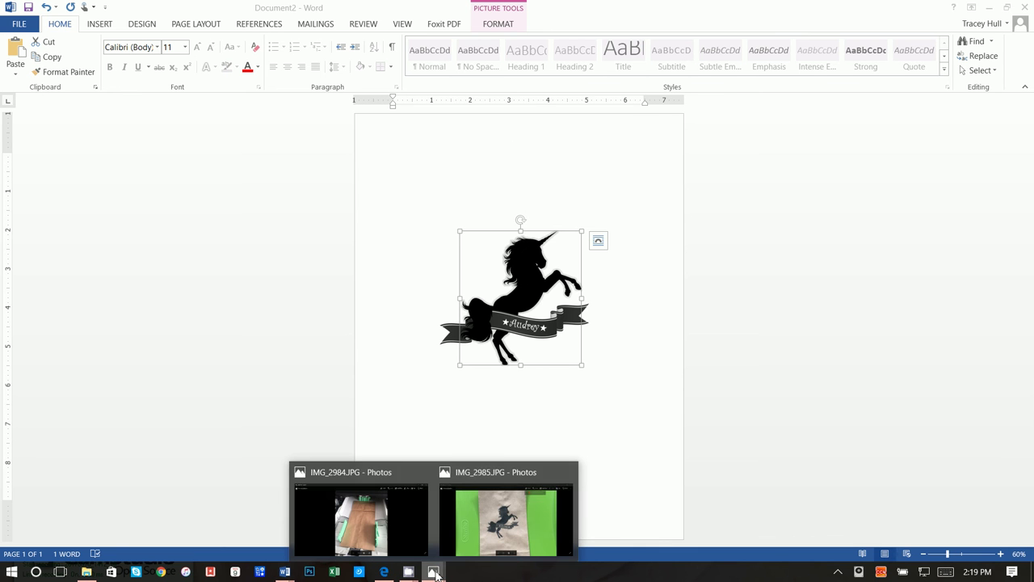
pyautogui.click(397, 541)
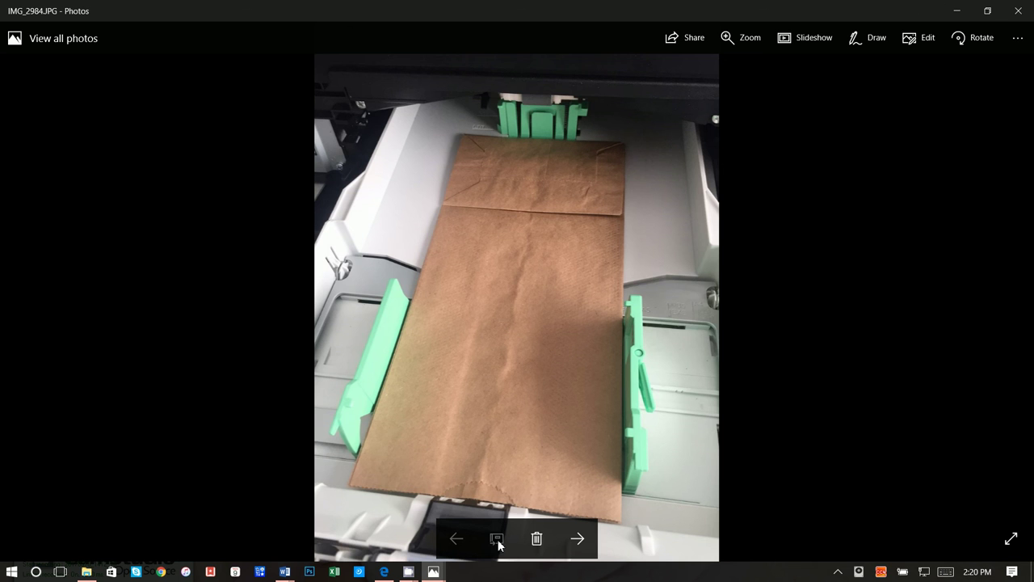
pyautogui.click(576, 538)
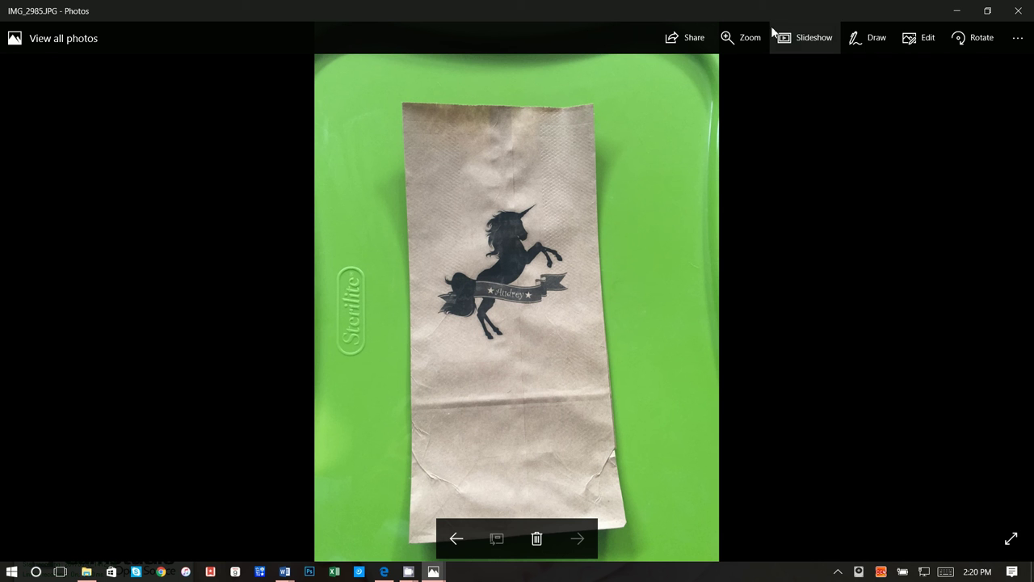
pyautogui.click(748, 38)
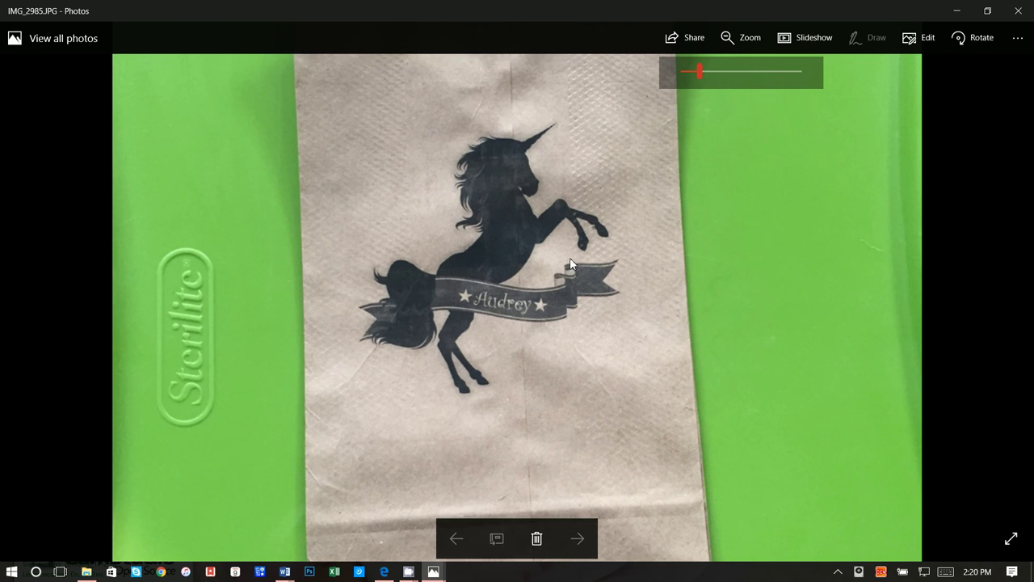
pyautogui.moveTo(701, 73); pyautogui.dragTo(721, 77)
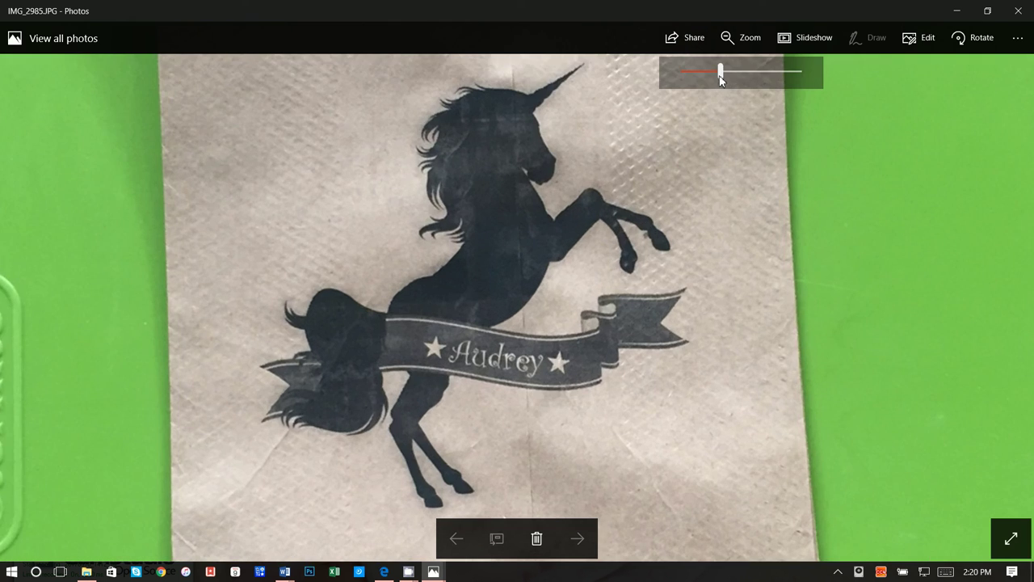
pyautogui.moveTo(660, 354)
pyautogui.mouseDown()
pyautogui.moveTo(658, 369)
pyautogui.moveTo(655, 361)
pyautogui.mouseUp()
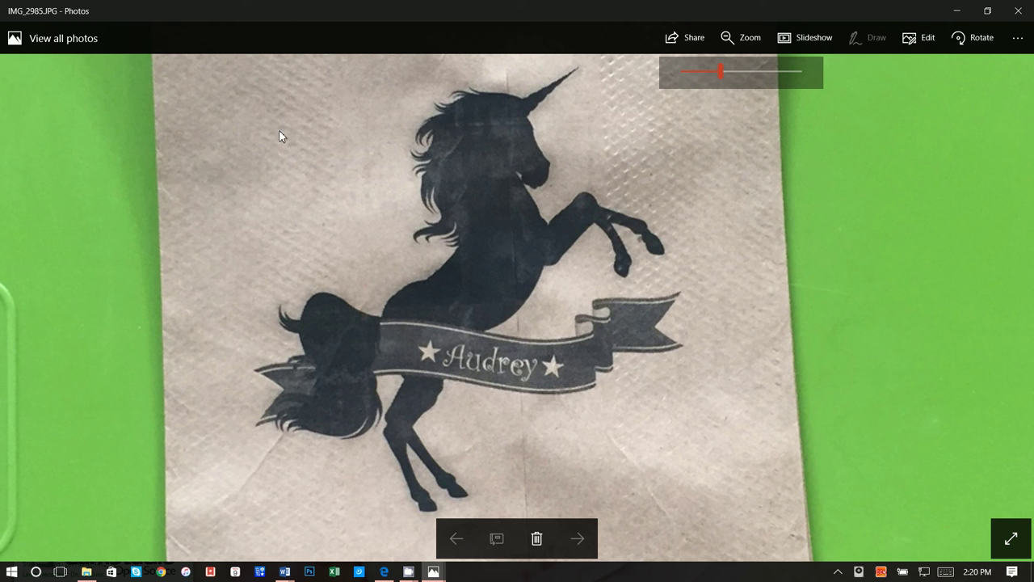
pyautogui.click(957, 12)
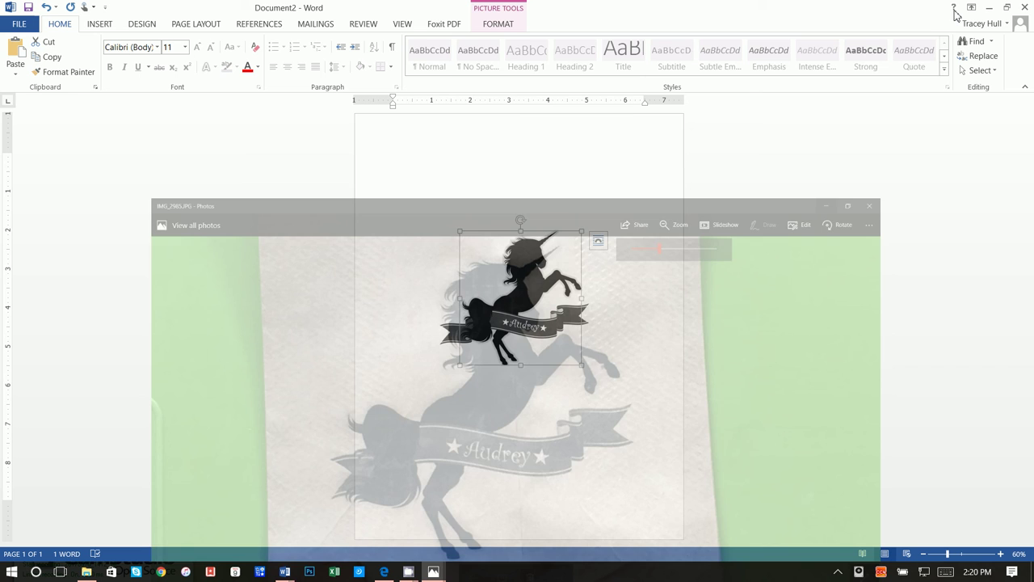
# Deselect the unicorn picture and switch to Photos to view the printed bag in IMG_2985.
pyautogui.click(696, 310)
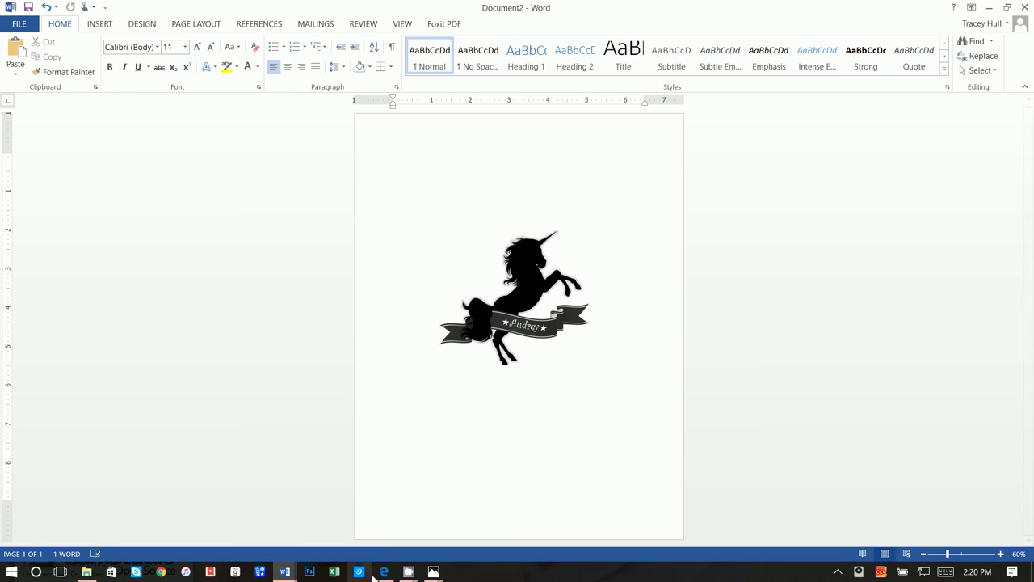
pyautogui.moveTo(288, 575)
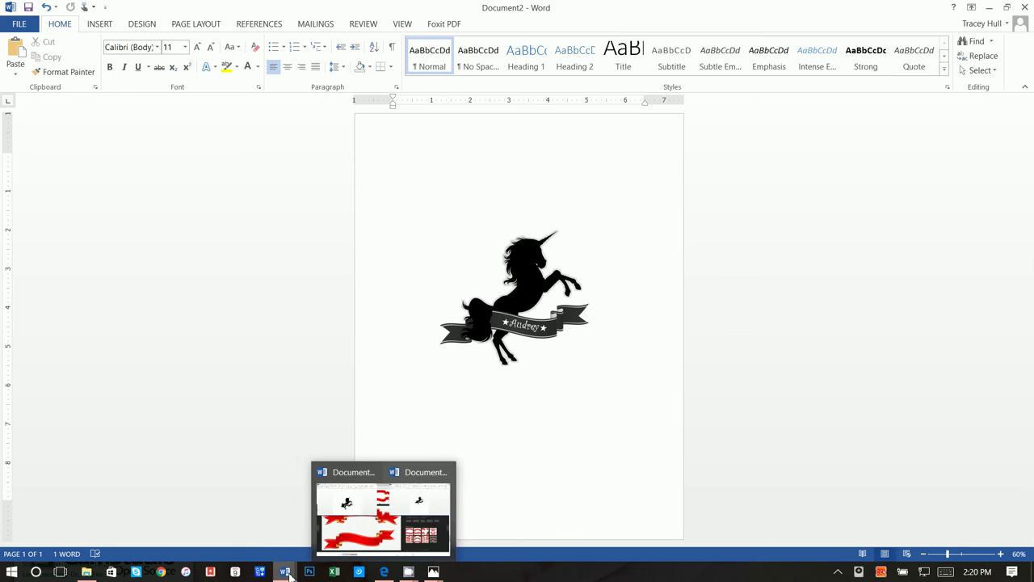
pyautogui.click(434, 571)
pyautogui.click(393, 544)
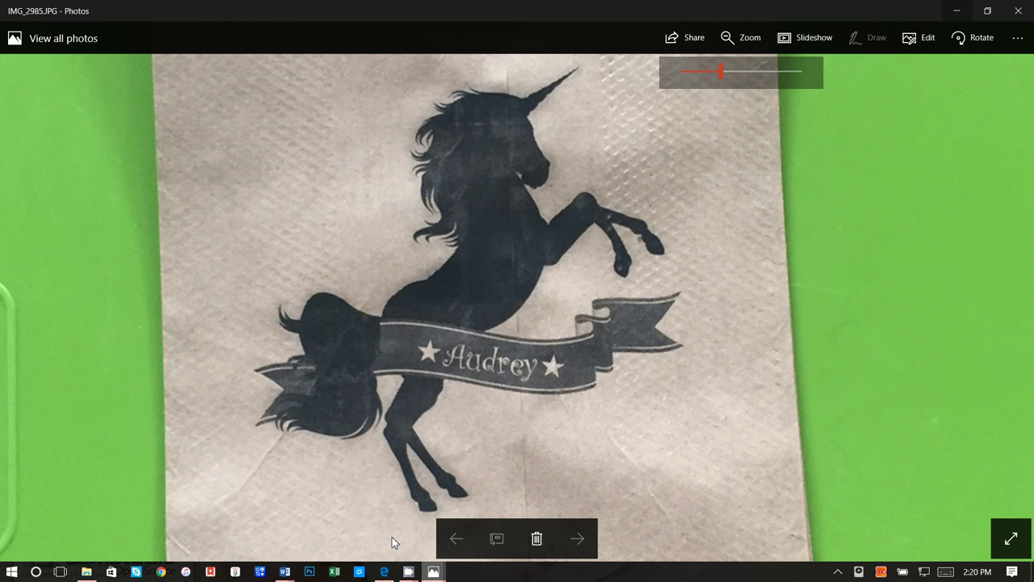
pyautogui.click(409, 575)
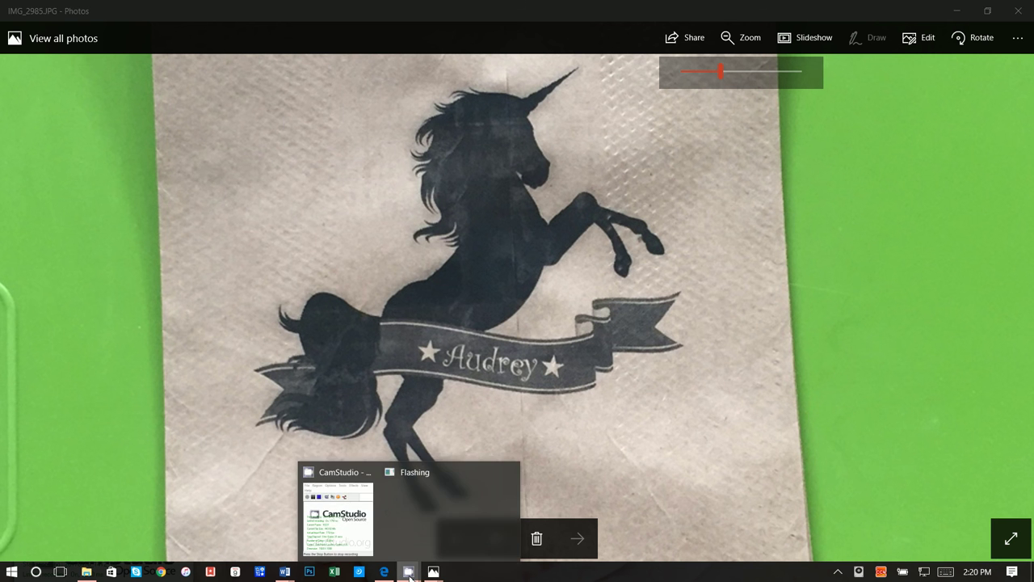
pyautogui.click(339, 533)
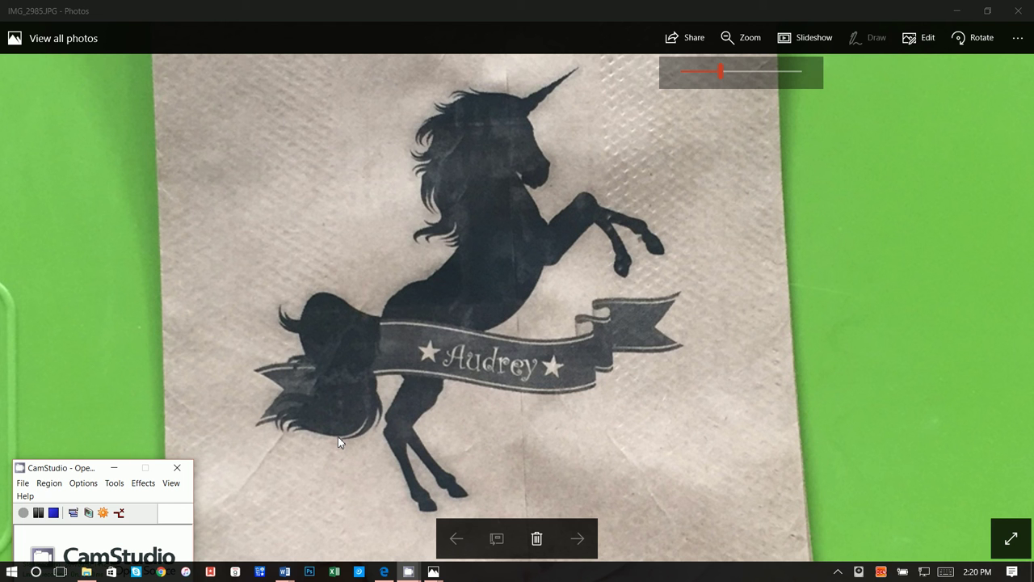
# Return to Document2 in Word to review the finished unicorn design, and minimize the document window.
pyautogui.click(286, 572)
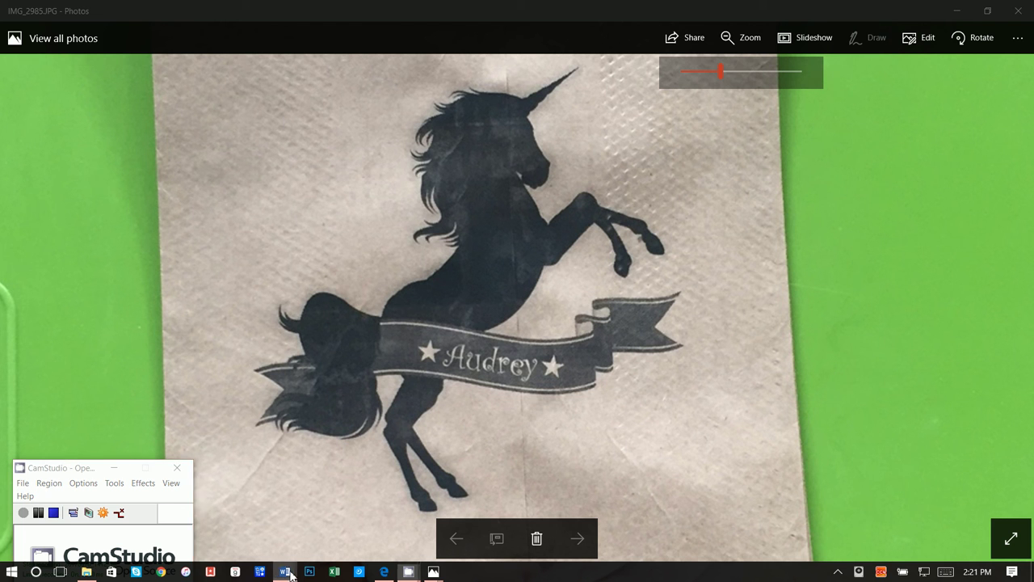
pyautogui.click(312, 540)
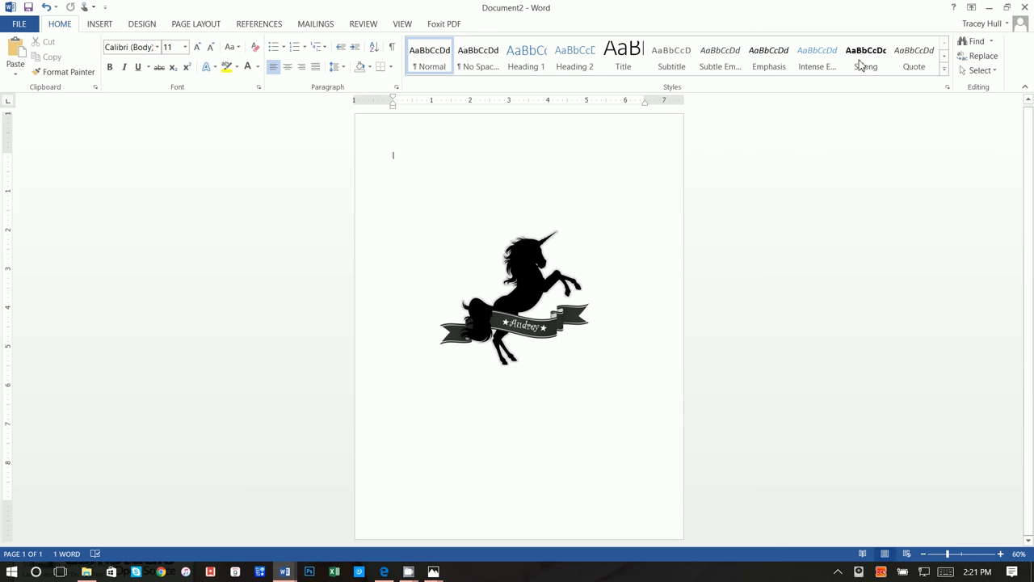
pyautogui.click(989, 7)
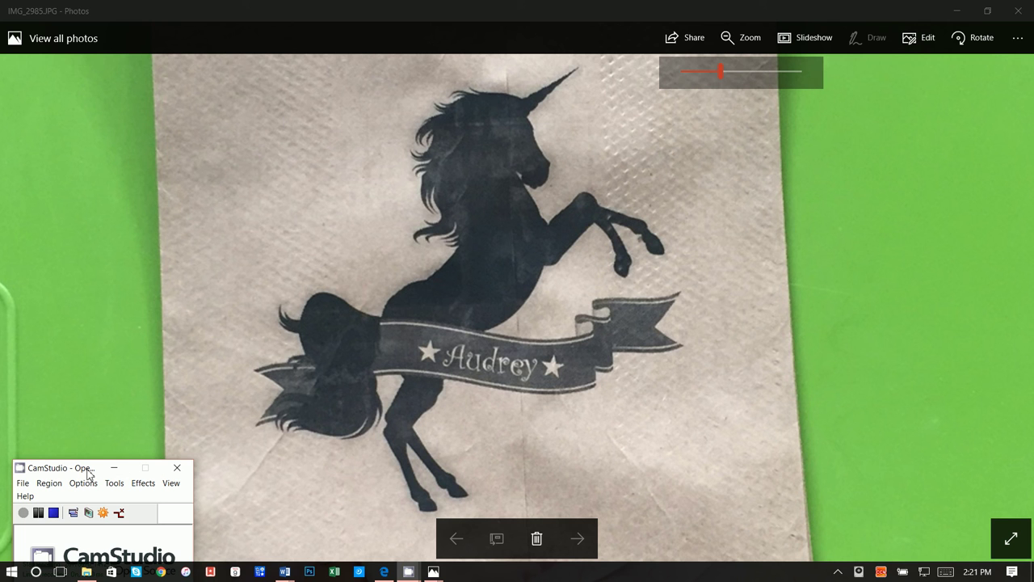
pyautogui.moveTo(87, 469); pyautogui.dragTo(83, 458)
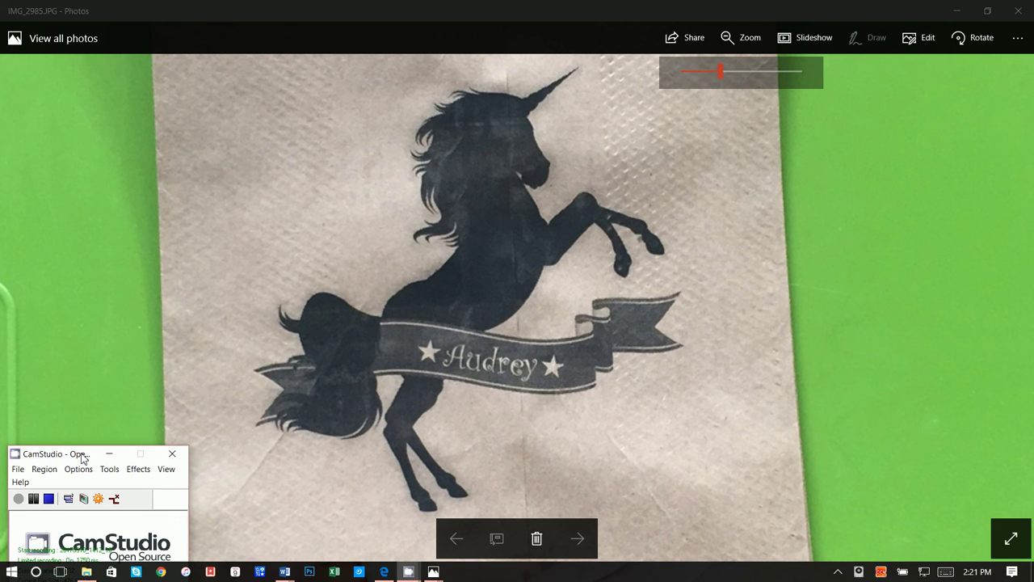